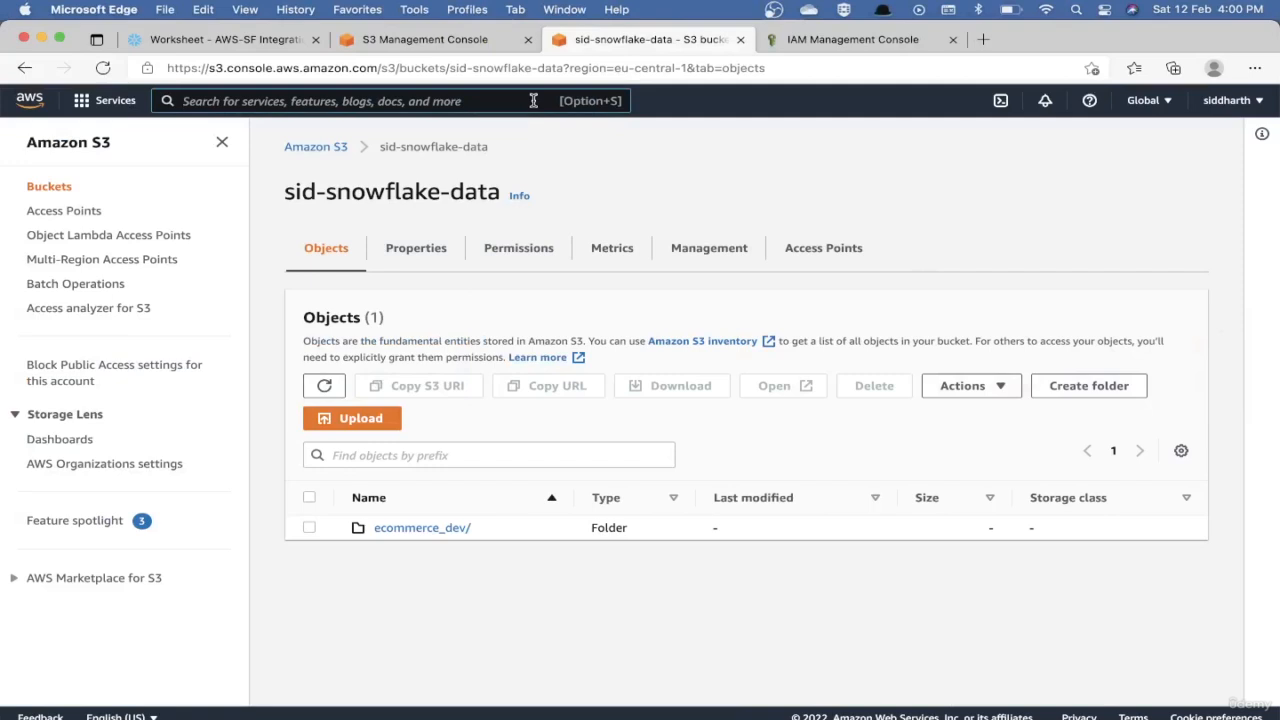
# - Go to the IAM roles list and start creating a new role
pyautogui.click(533, 100)
pyautogui.write('iam')
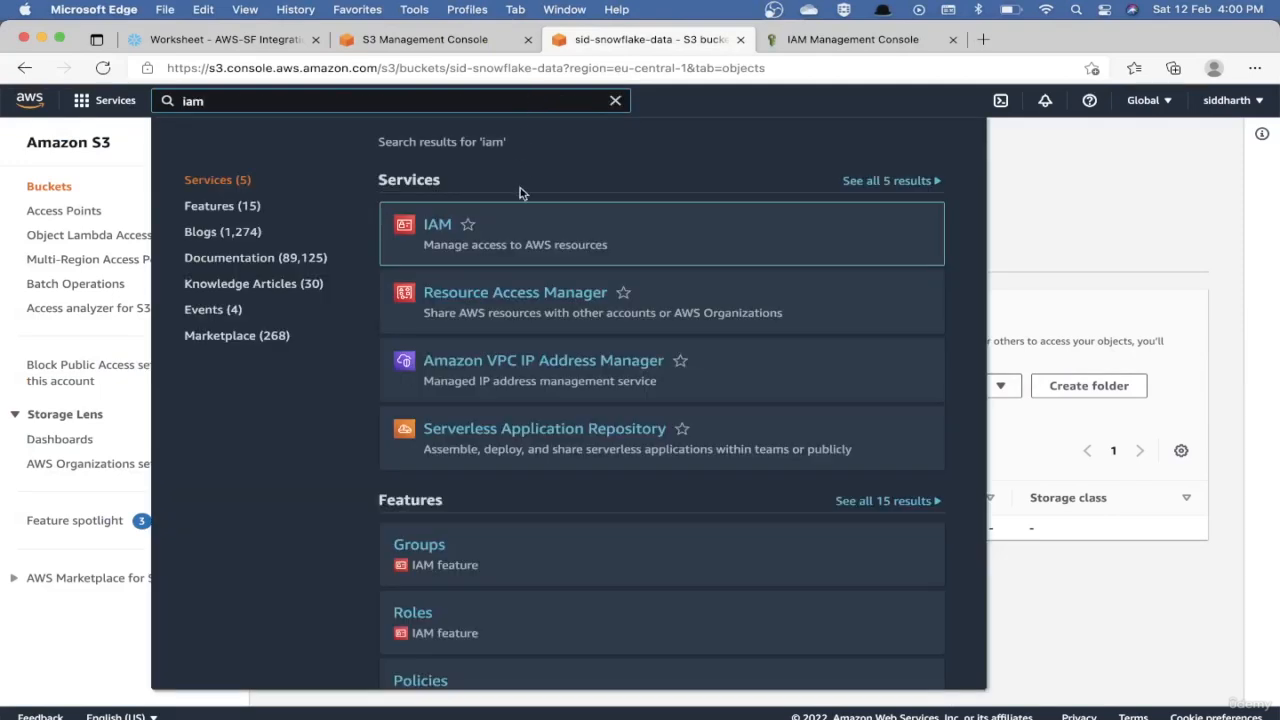
pyautogui.click(771, 39)
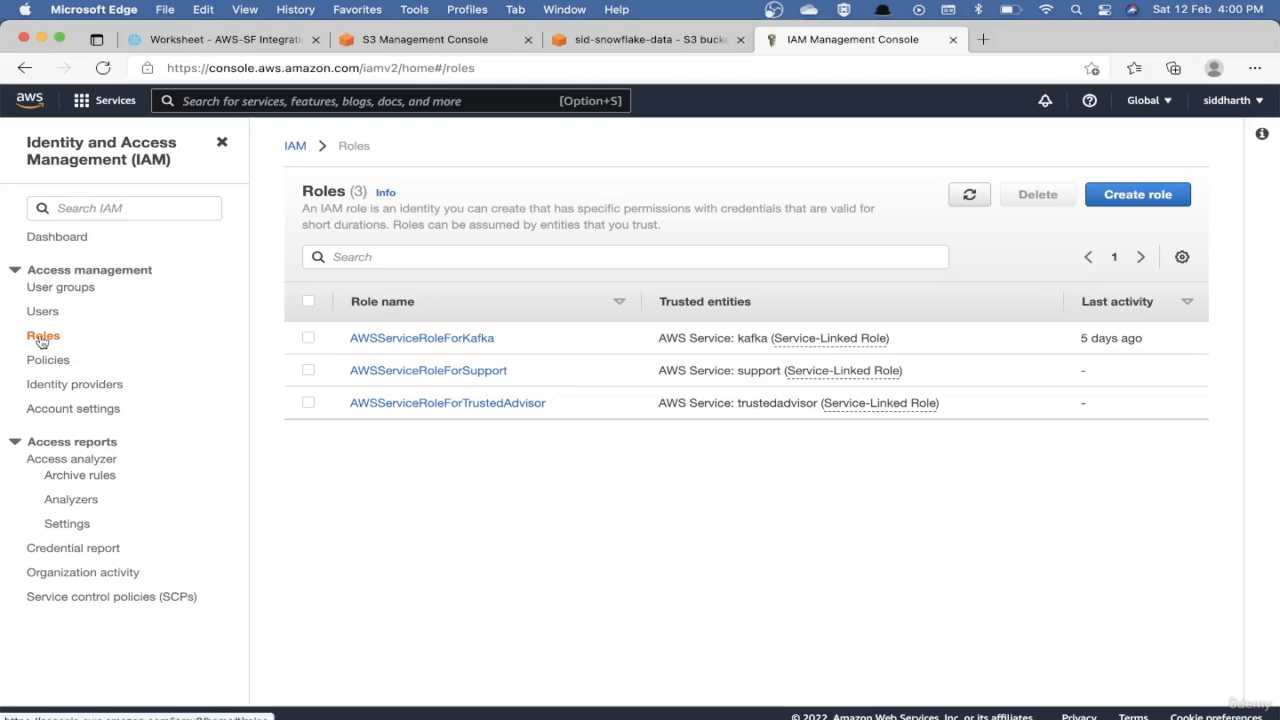
pyautogui.click(1157, 199)
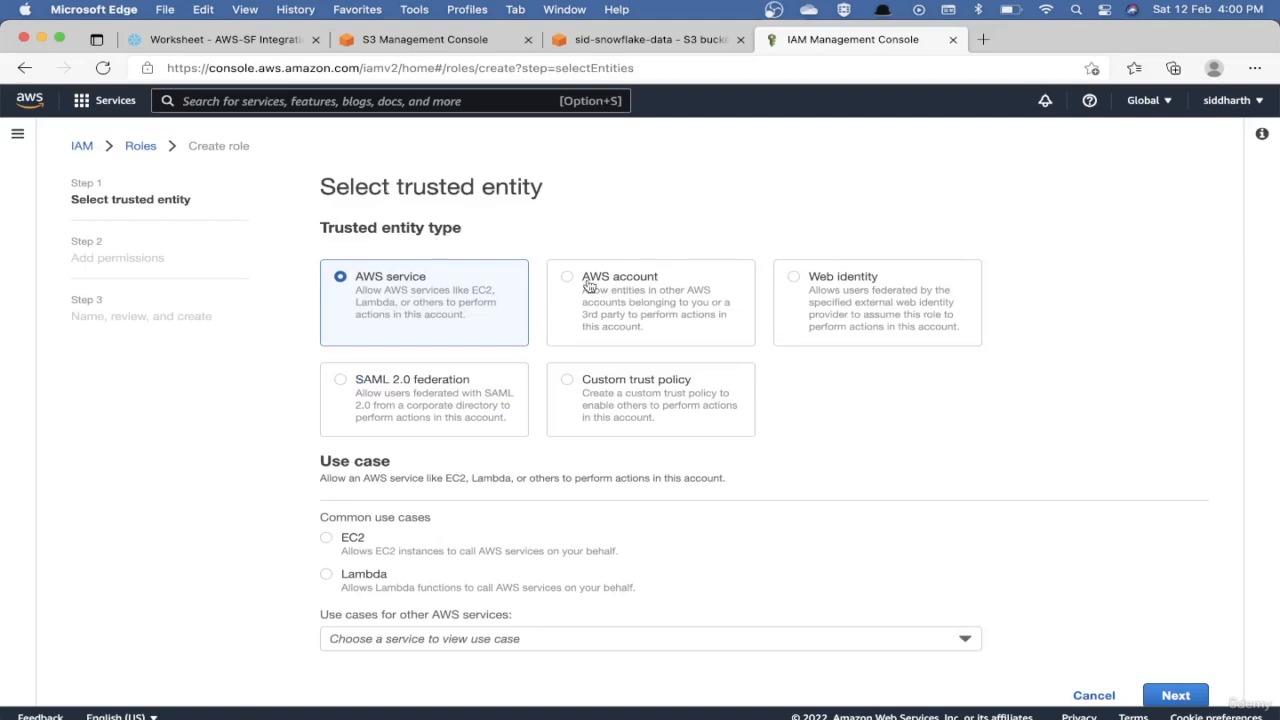
# - Set the trusted entity to this AWS account, require the external ID 00000, and continue to the permissions
pyautogui.click(590, 286)
pyautogui.scroll(-1, 607, 452)
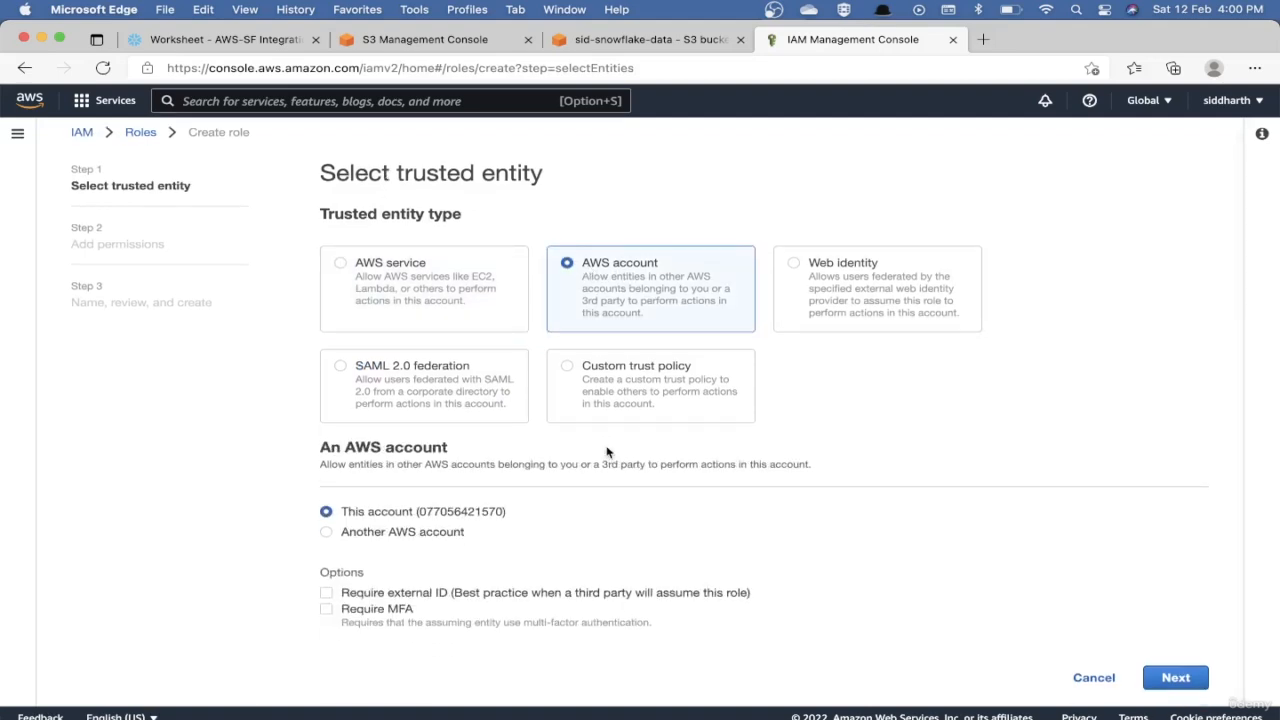
pyautogui.click(327, 594)
pyautogui.scroll(-3, 480, 569)
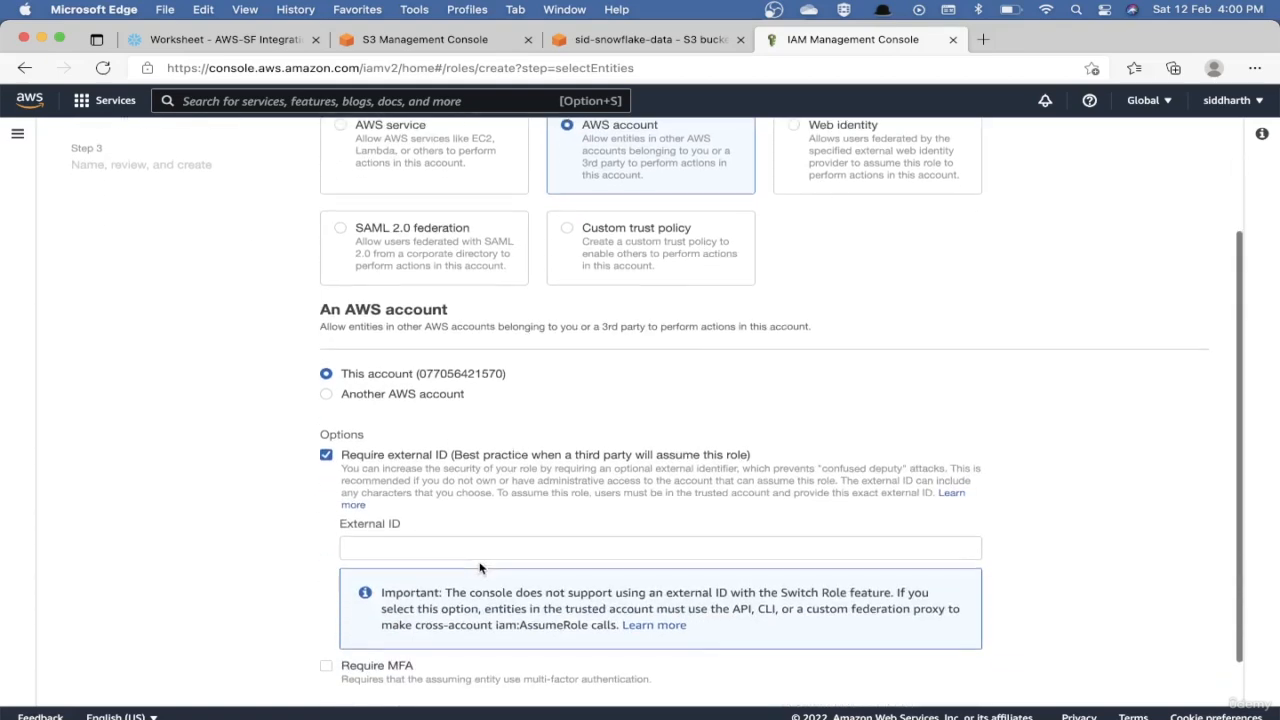
pyautogui.click(463, 543)
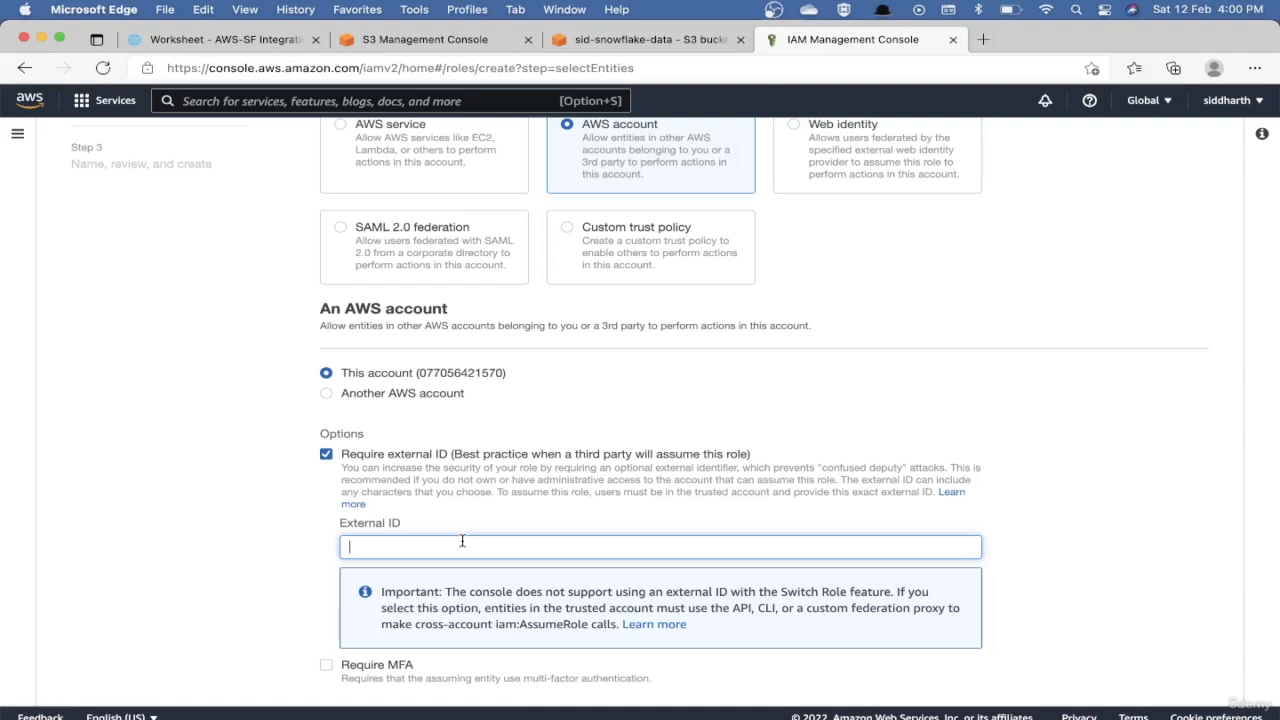
pyautogui.write('00000')
pyautogui.scroll(-2, 657, 410)
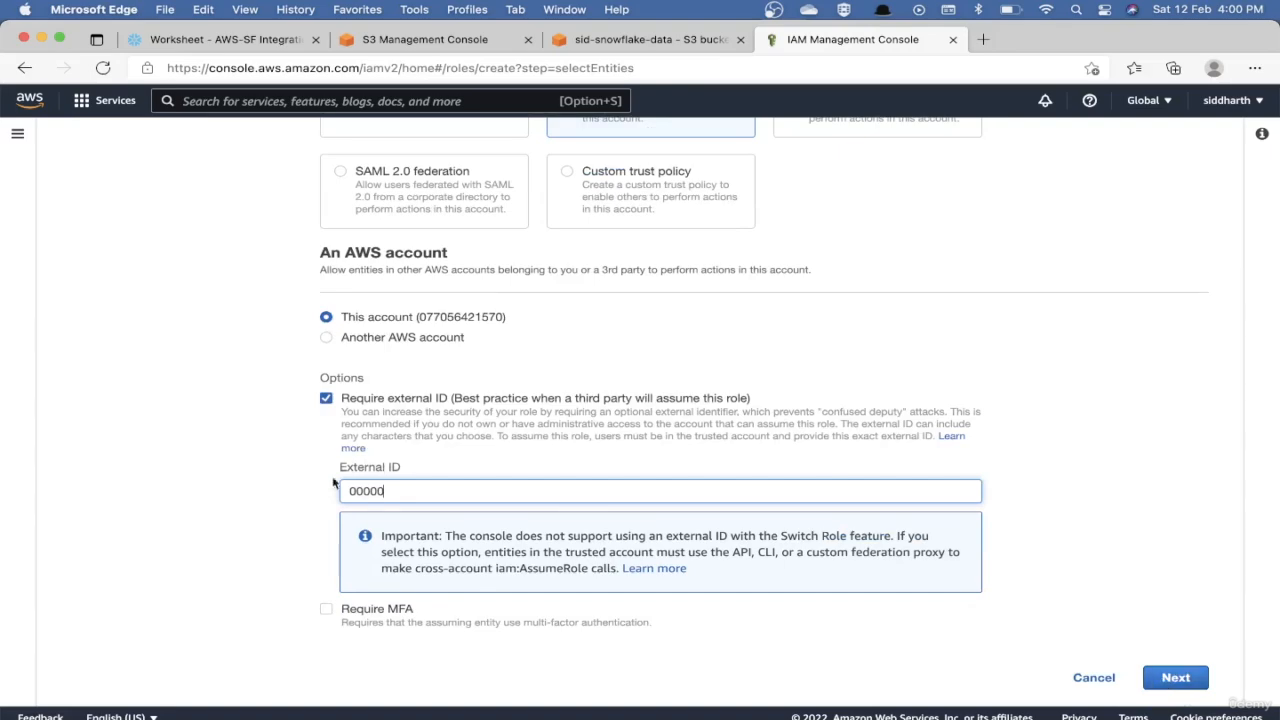
pyautogui.click(1160, 680)
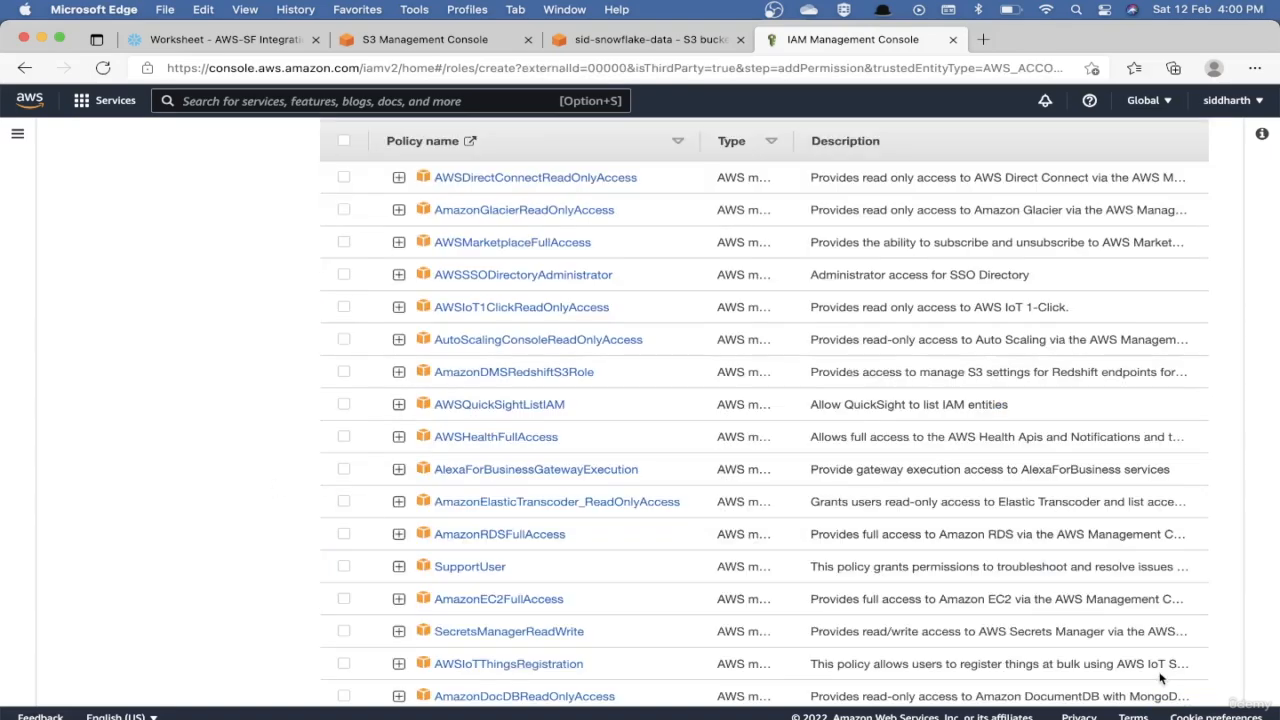
# - Filter the permissions policies by "s3", attach AmazonS3FullAccess to the role, and continue to the review
pyautogui.scroll(5, 711, 369)
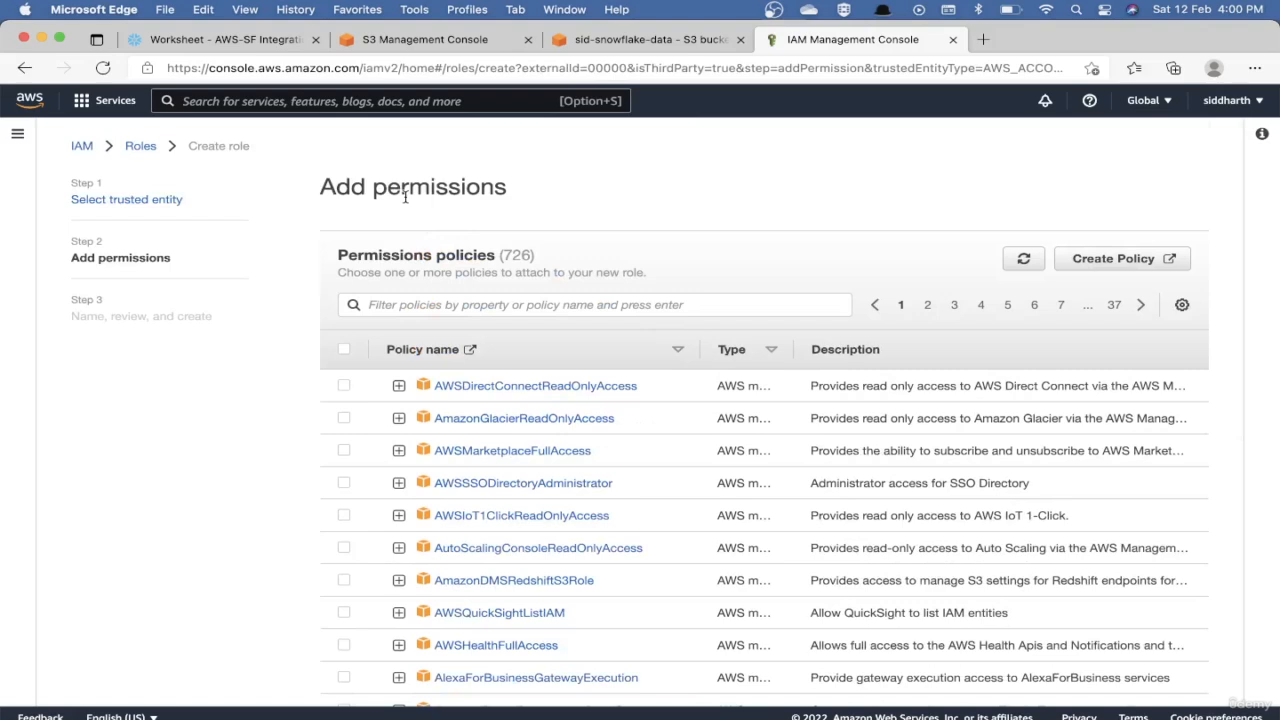
pyautogui.click(435, 302)
pyautogui.write('s3')
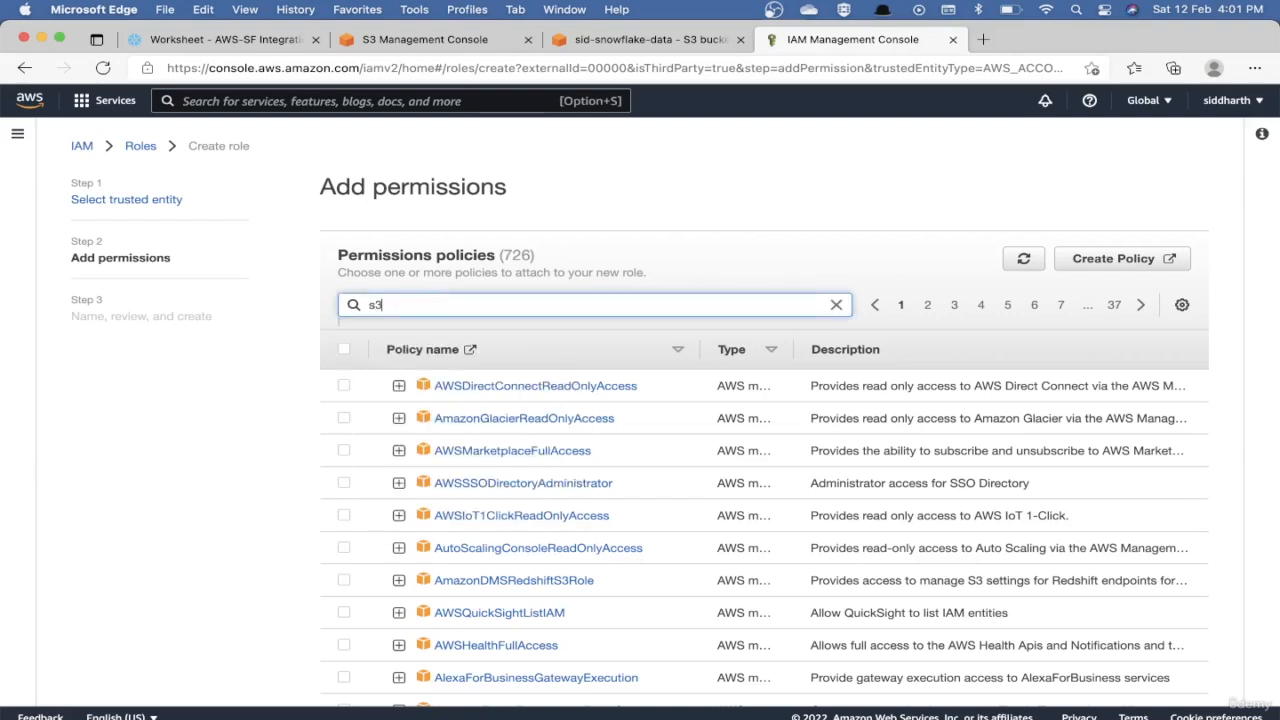
pyautogui.press('Return')
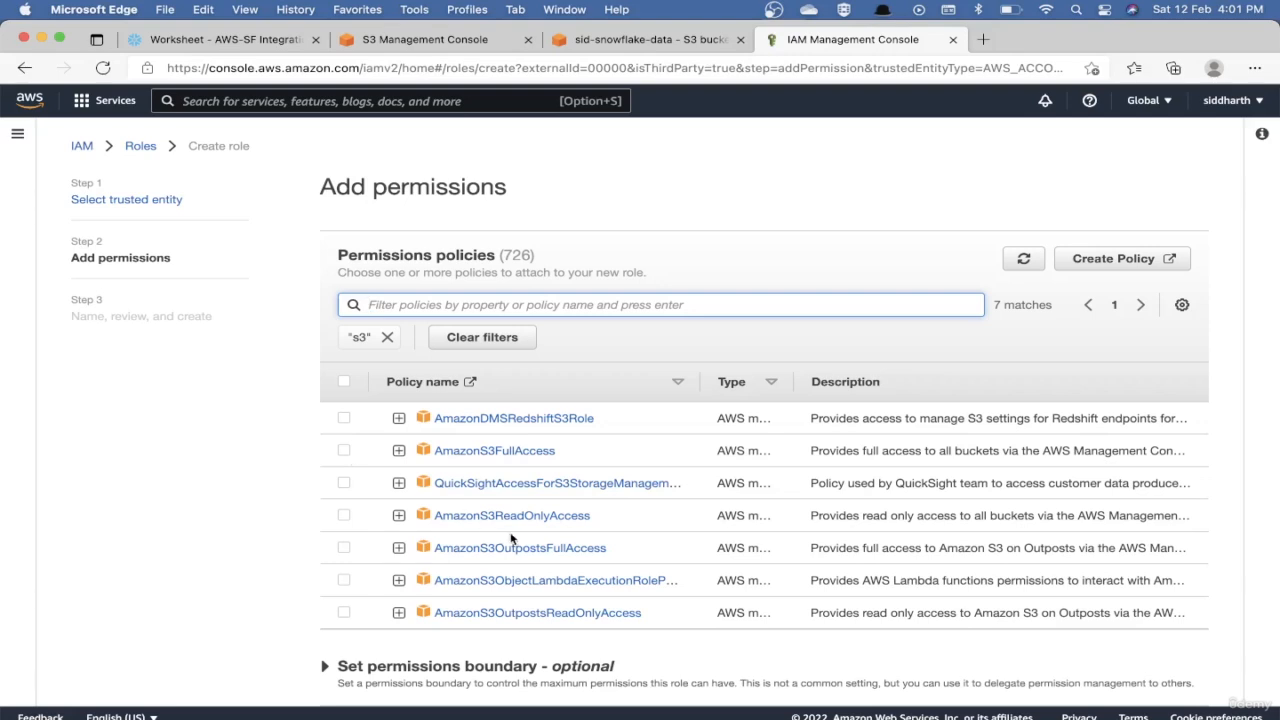
pyautogui.click(344, 451)
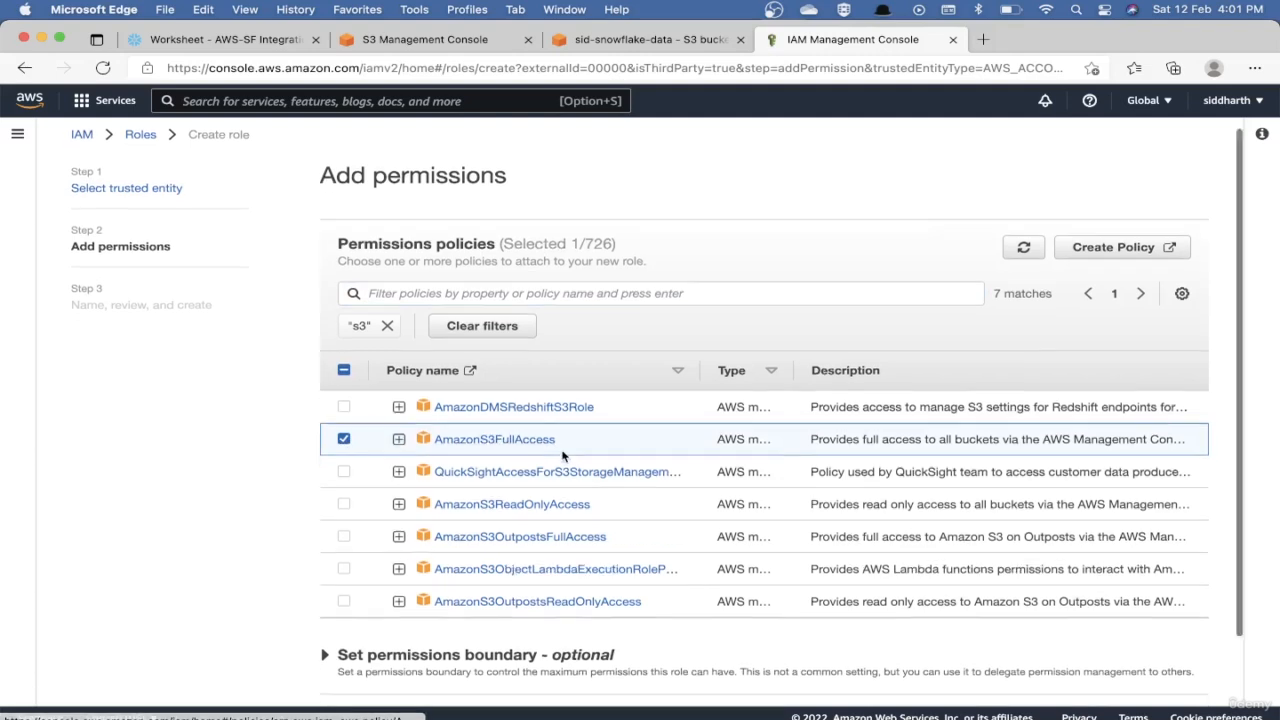
pyautogui.scroll(-3, 565, 455)
pyautogui.click(1167, 678)
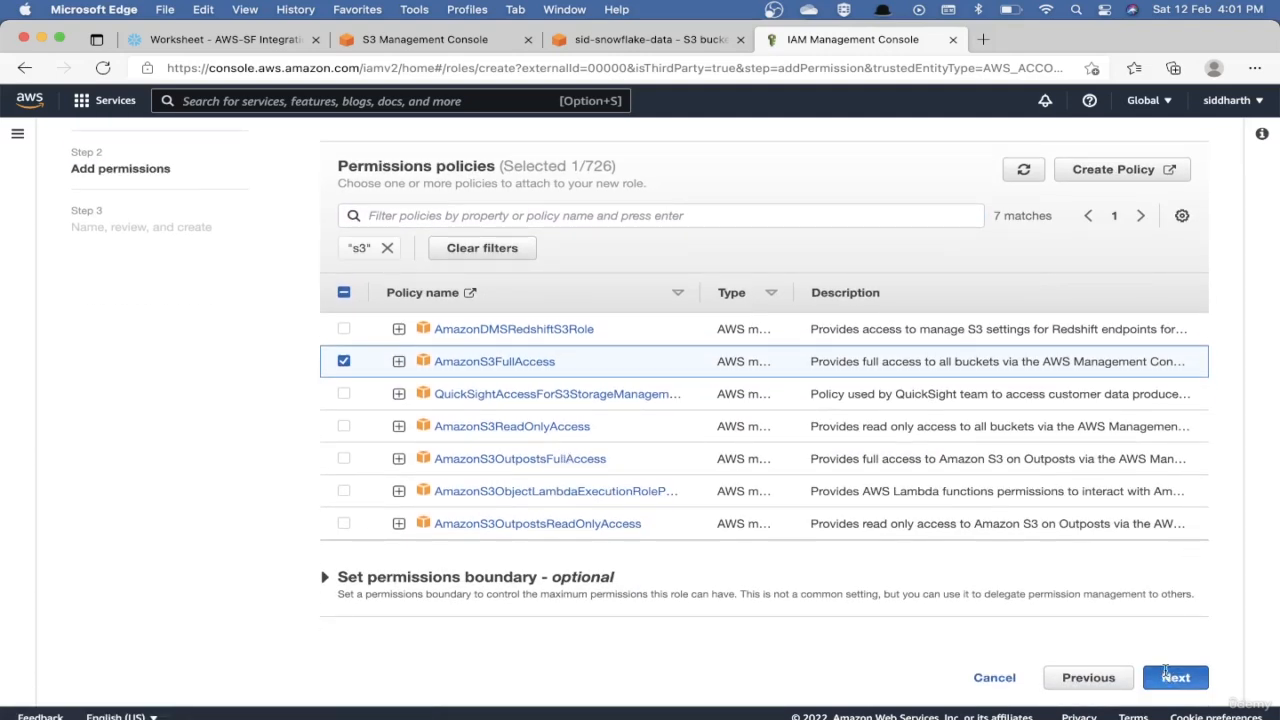
# - Name the role snowflake-aws-role, describe it as "Access for snowflake to read from S3", and create it
pyautogui.click(408, 270)
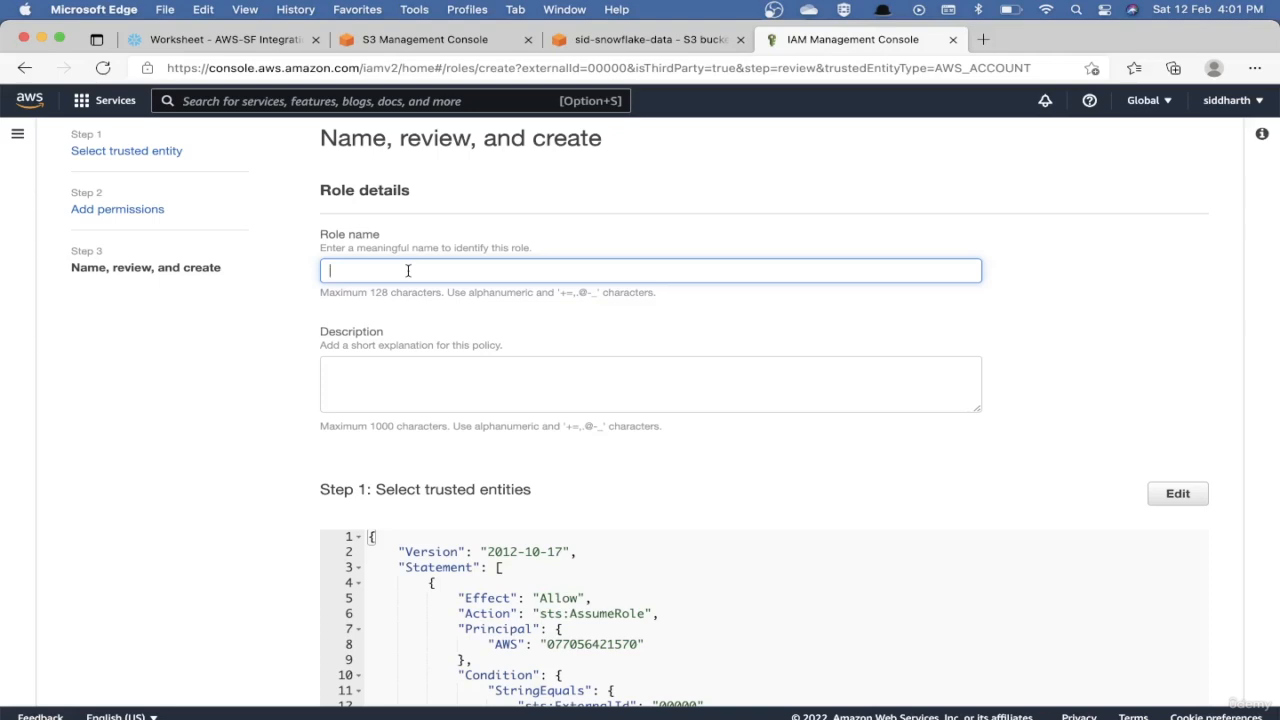
pyautogui.write('snowflake-aws-role')
pyautogui.click(420, 369)
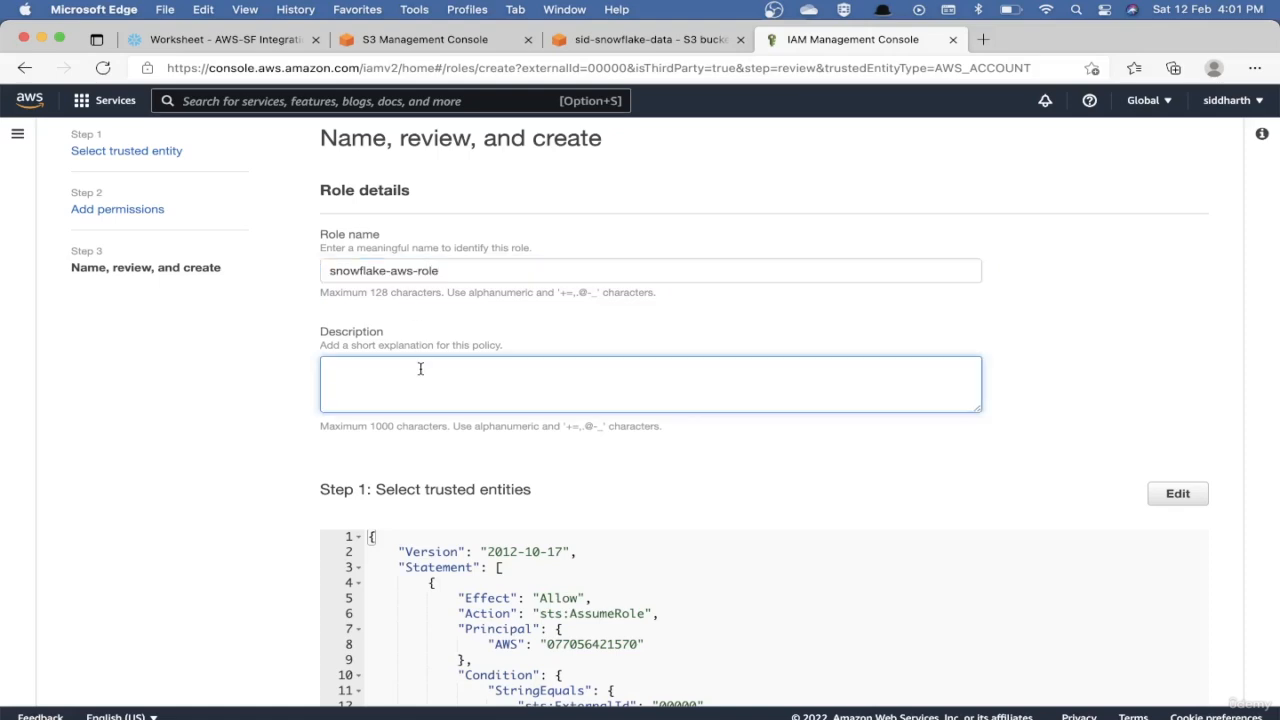
pyautogui.write('Access for snowflake to read from S3')
pyautogui.scroll(-6, 548, 457)
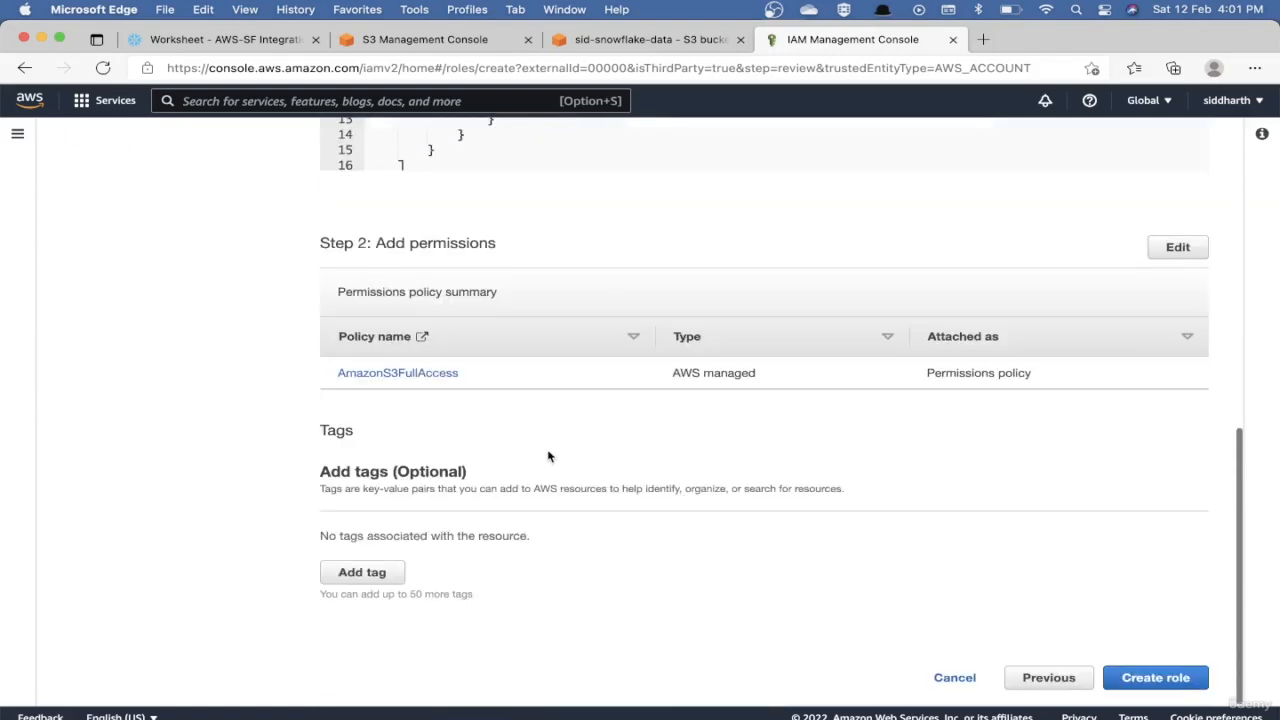
pyautogui.scroll(2, 548, 457)
pyautogui.scroll(2, 548, 457)
pyautogui.scroll(-5, 548, 457)
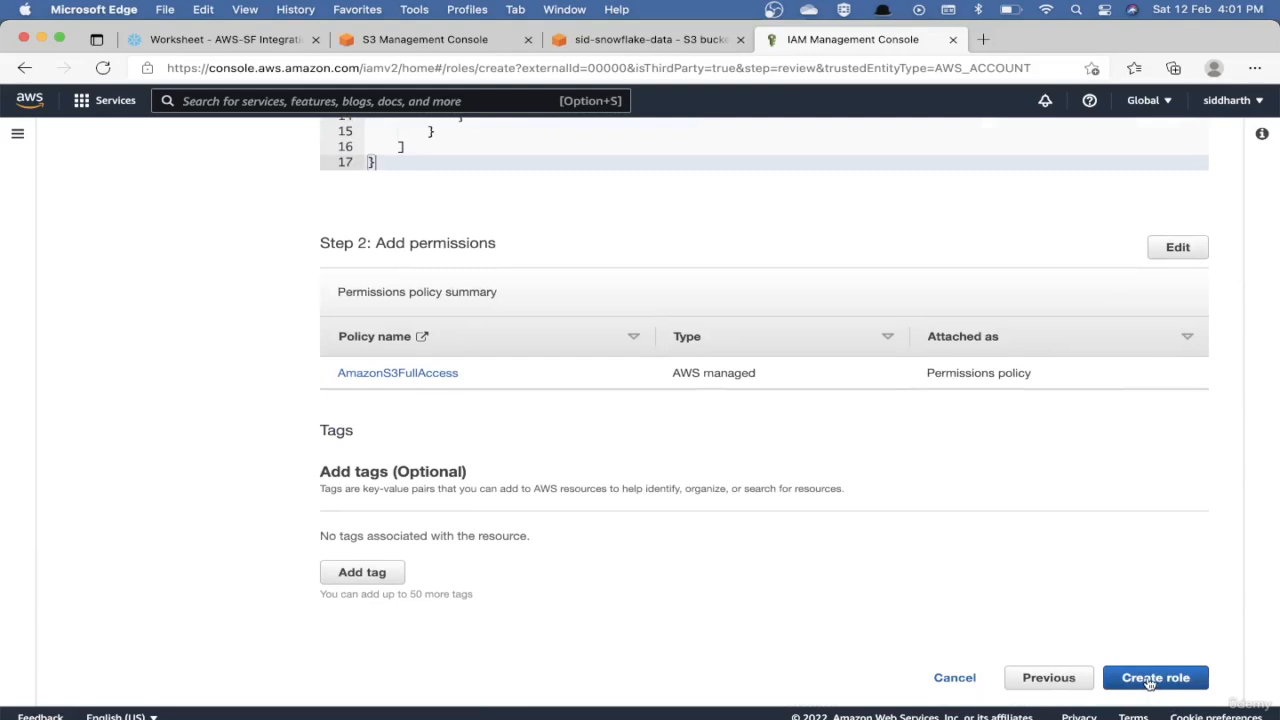
pyautogui.click(1155, 678)
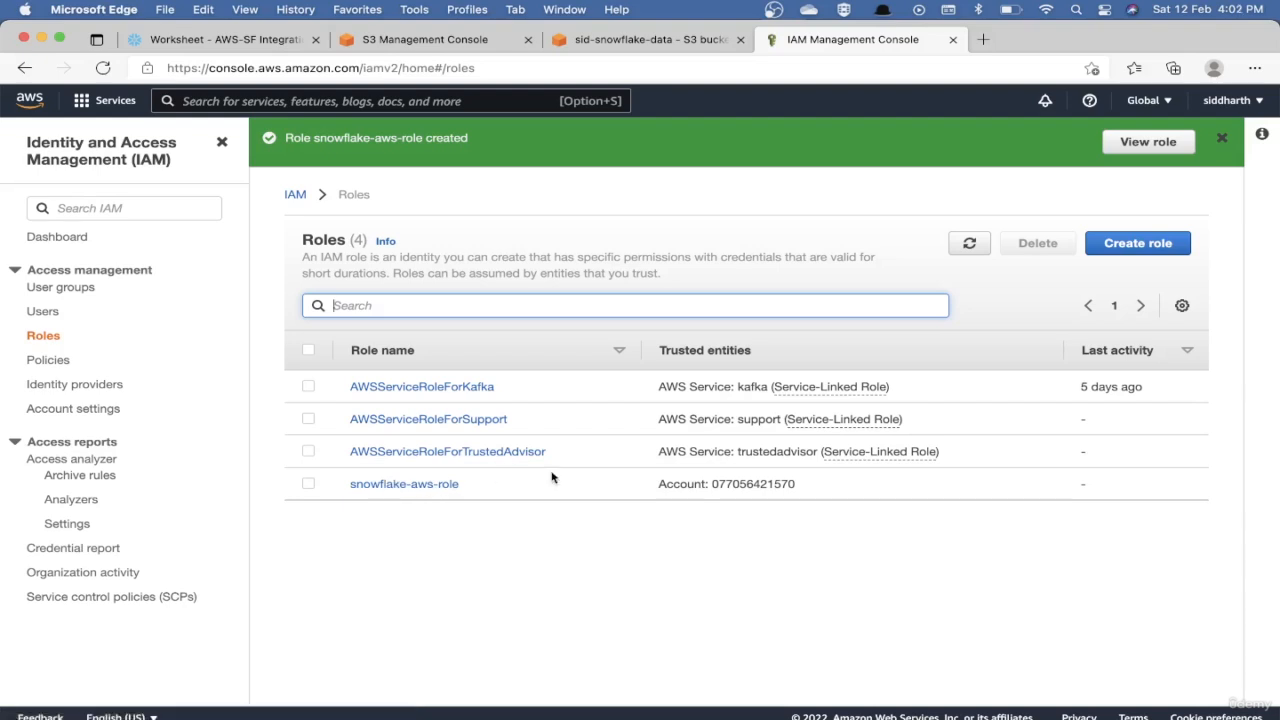
# - Search the AWS services for S3 and open its console in a separate browser tab
pyautogui.click(386, 102)
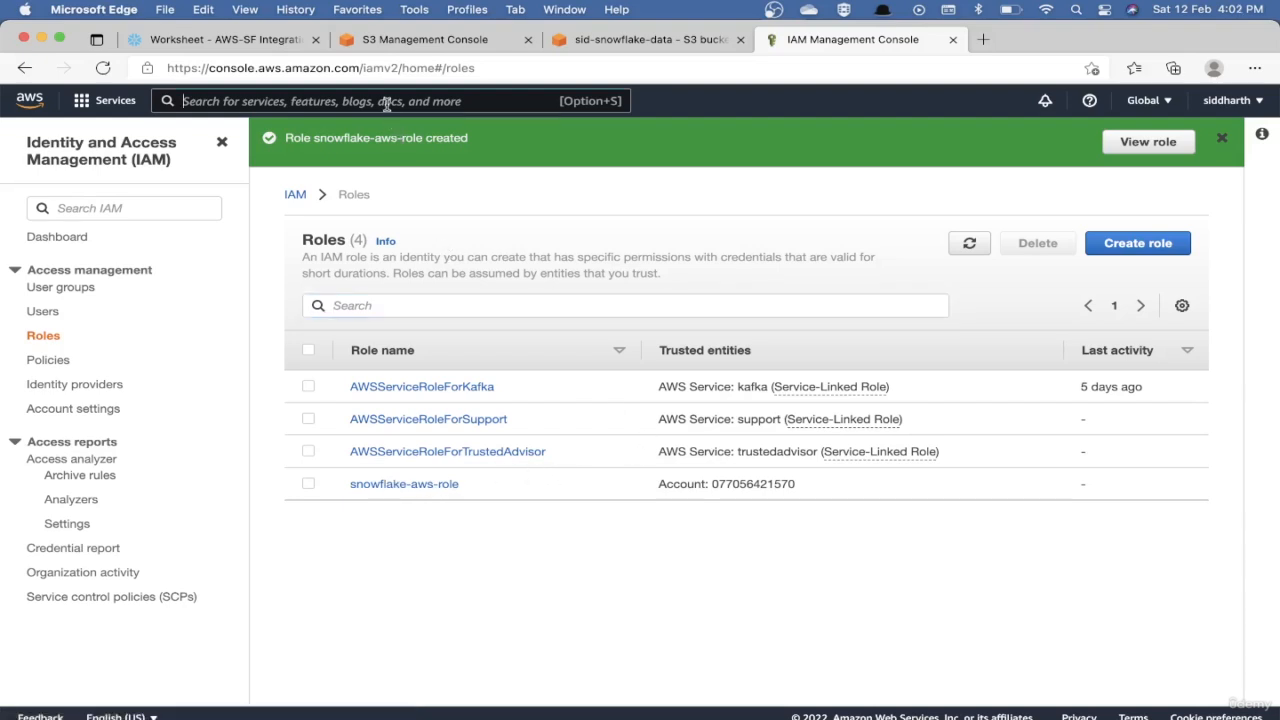
pyautogui.write('s3')
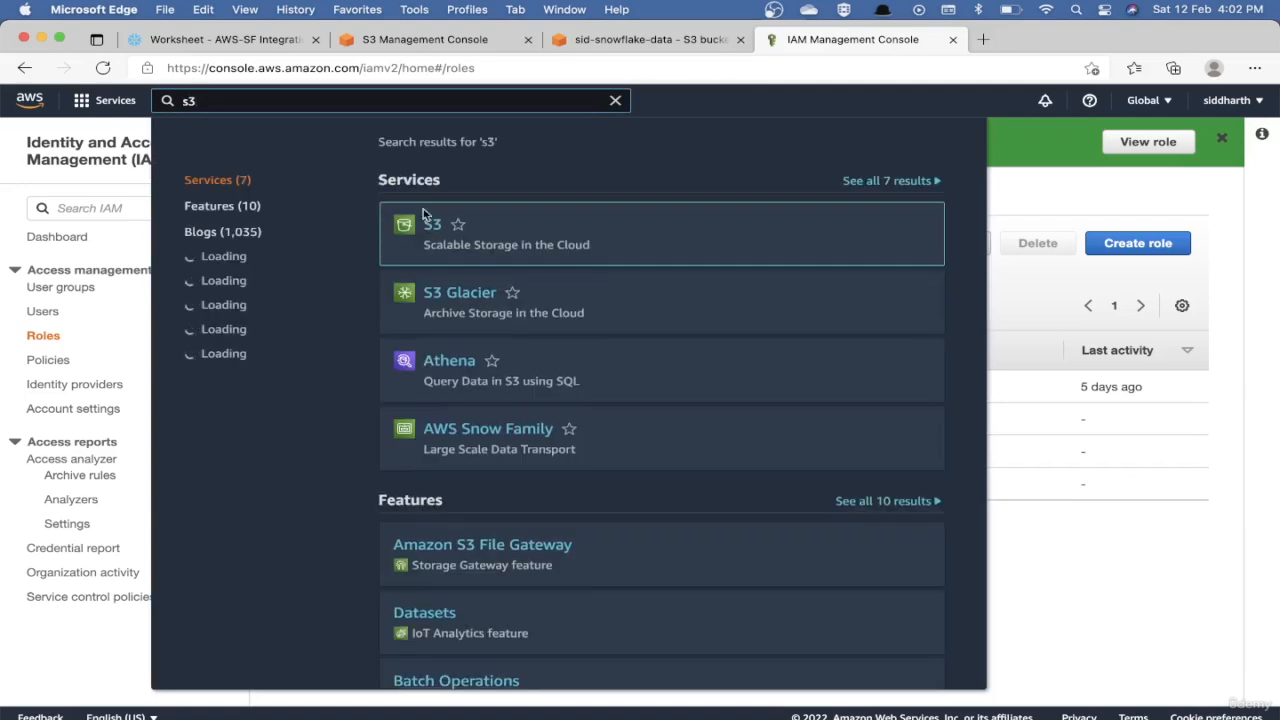
pyautogui.keyDown('super'); pyautogui.click(436, 233); pyautogui.keyUp('super')
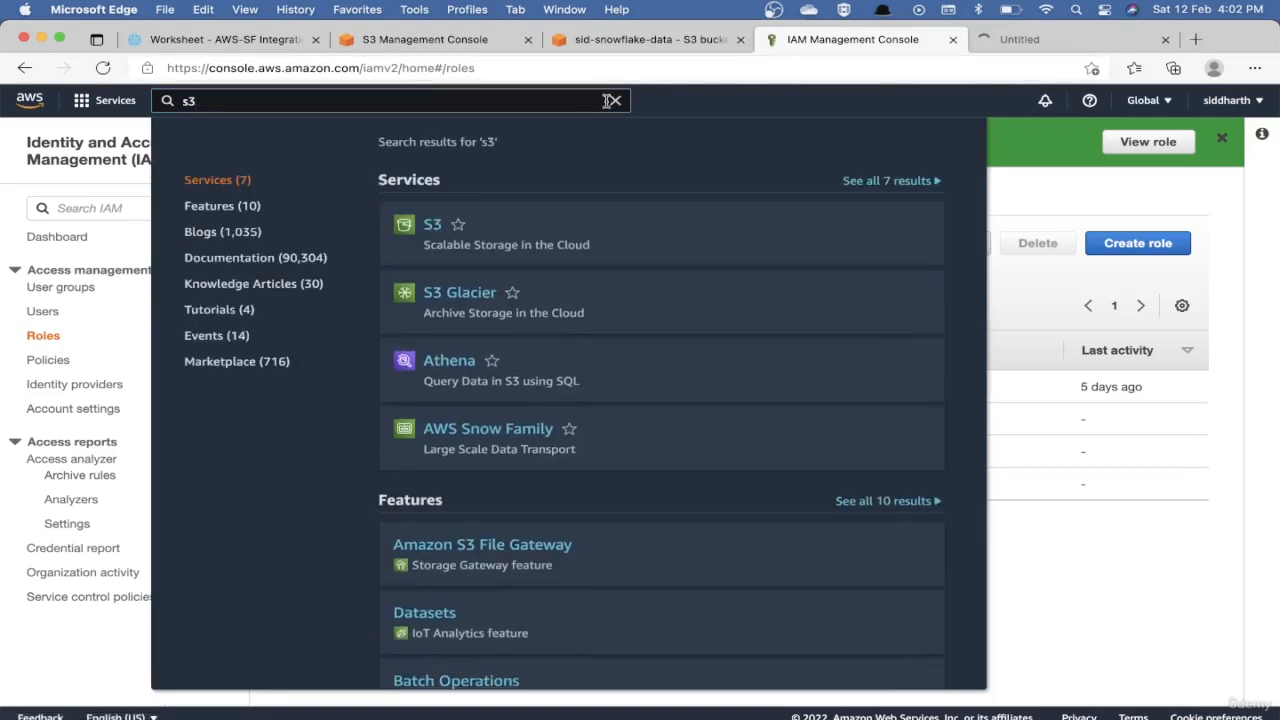
pyautogui.click(616, 102)
pyautogui.click(1005, 40)
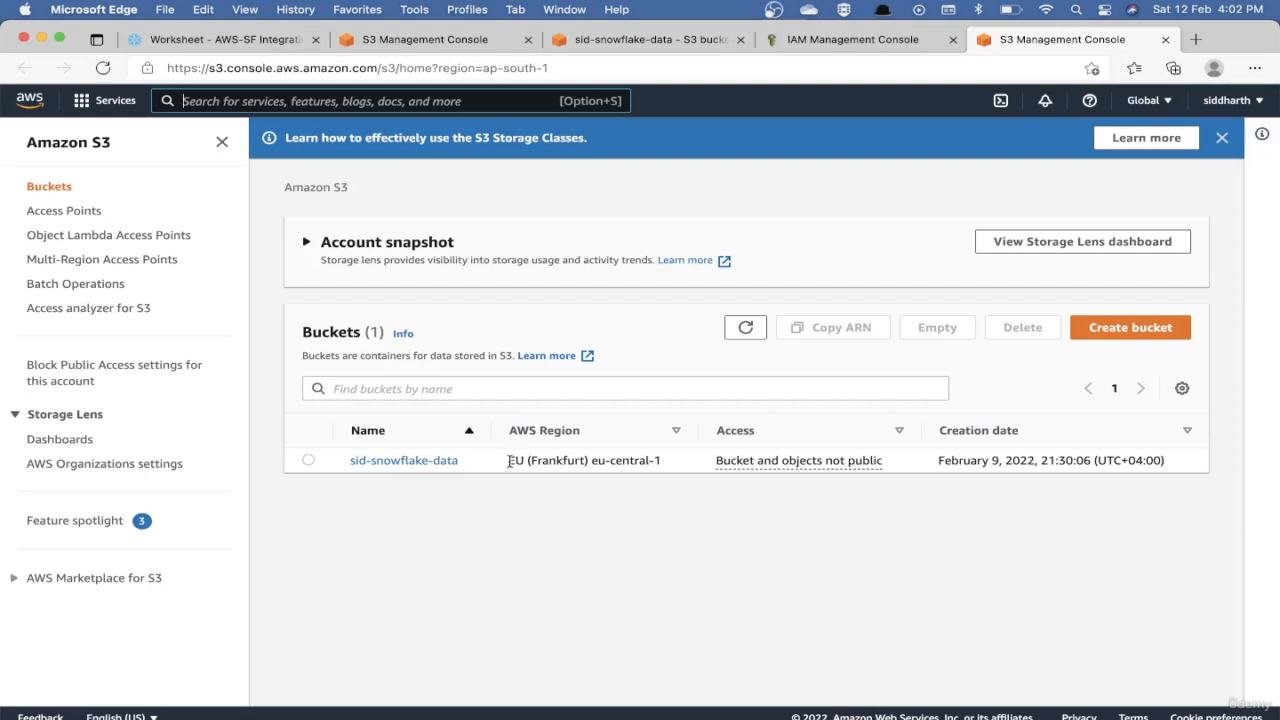
# - Check the region and name of the sid-snowflake-data bucket and browse to its ecommerce_dev/lineitem folder
pyautogui.moveTo(507, 460); pyautogui.dragTo(580, 460)
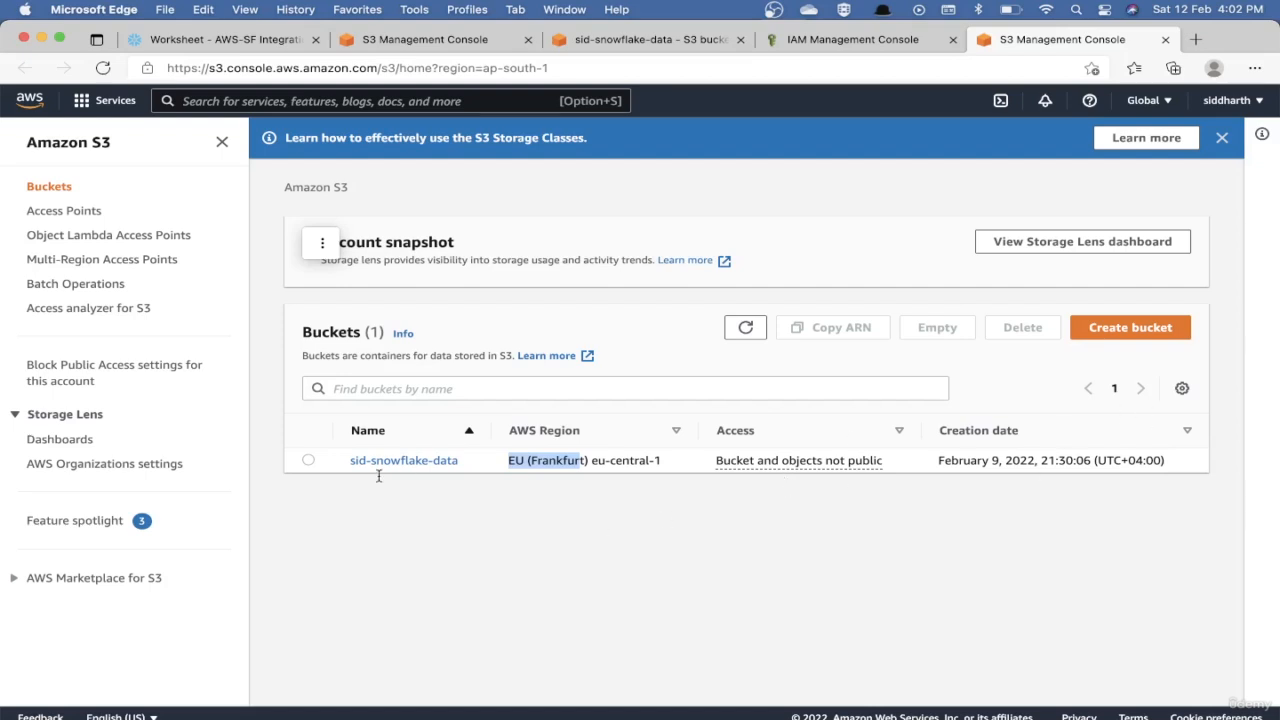
pyautogui.click(434, 462)
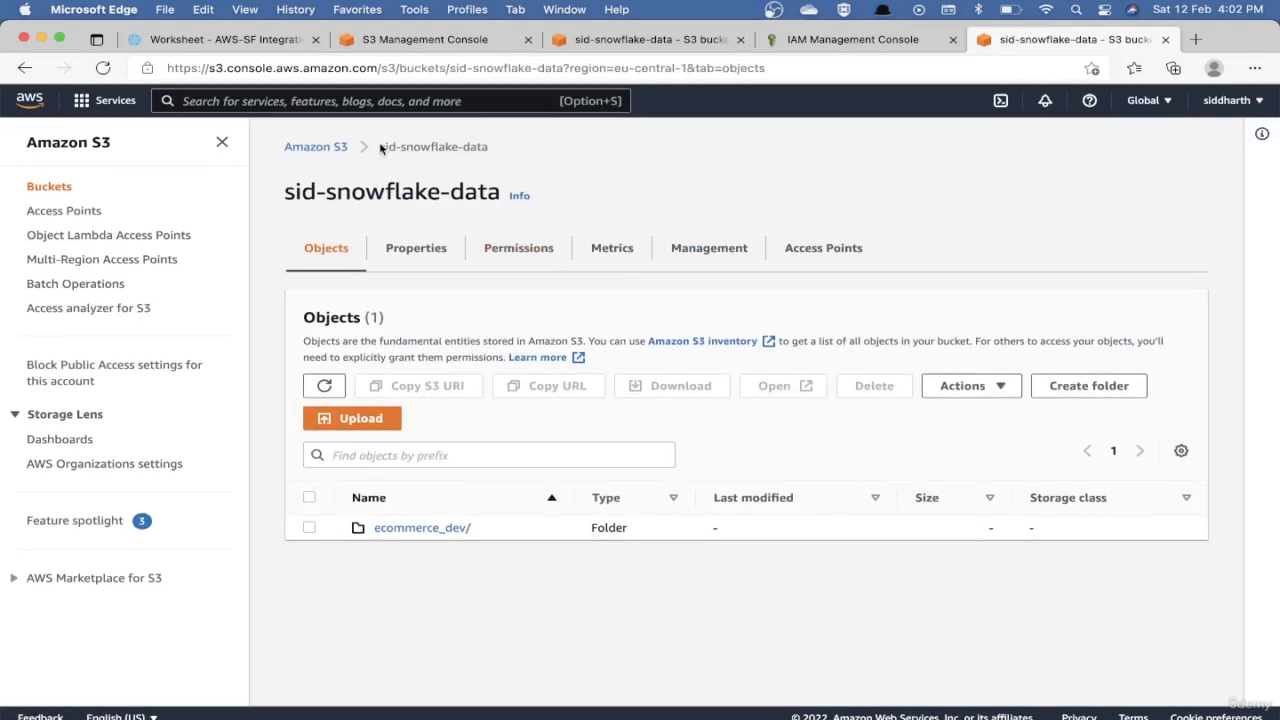
pyautogui.moveTo(380, 148); pyautogui.dragTo(488, 156)
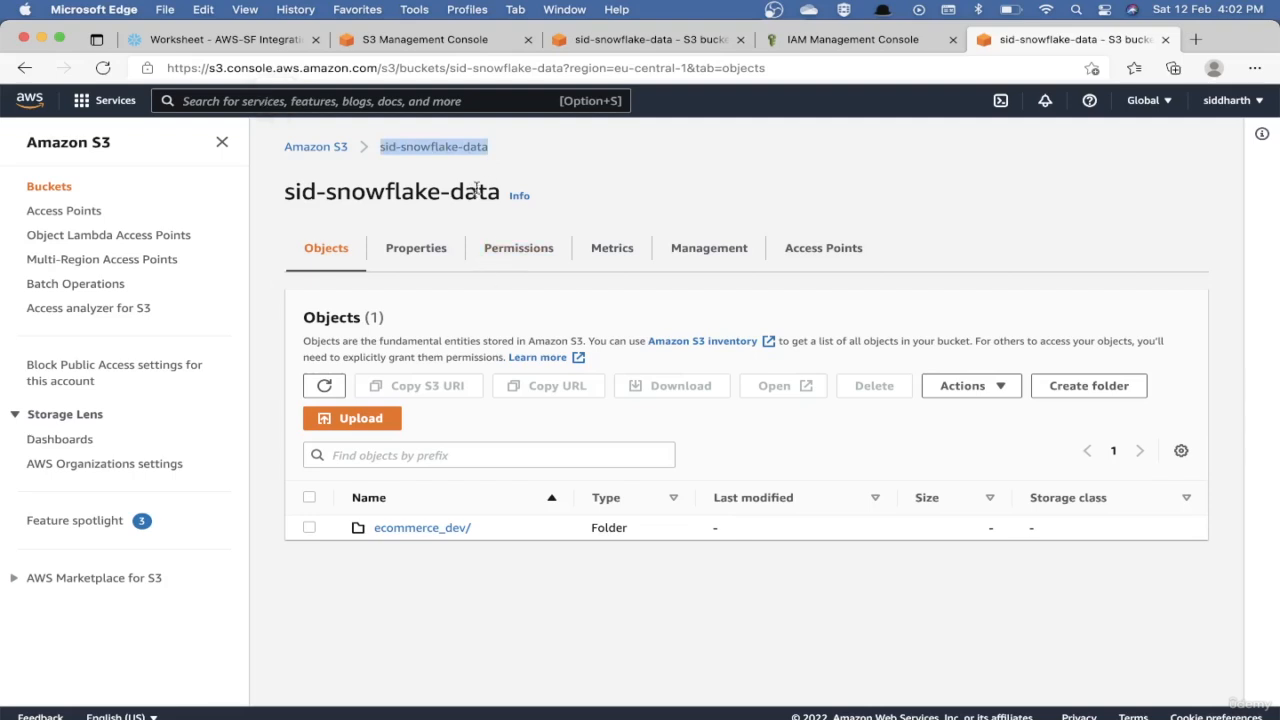
pyautogui.click(415, 530)
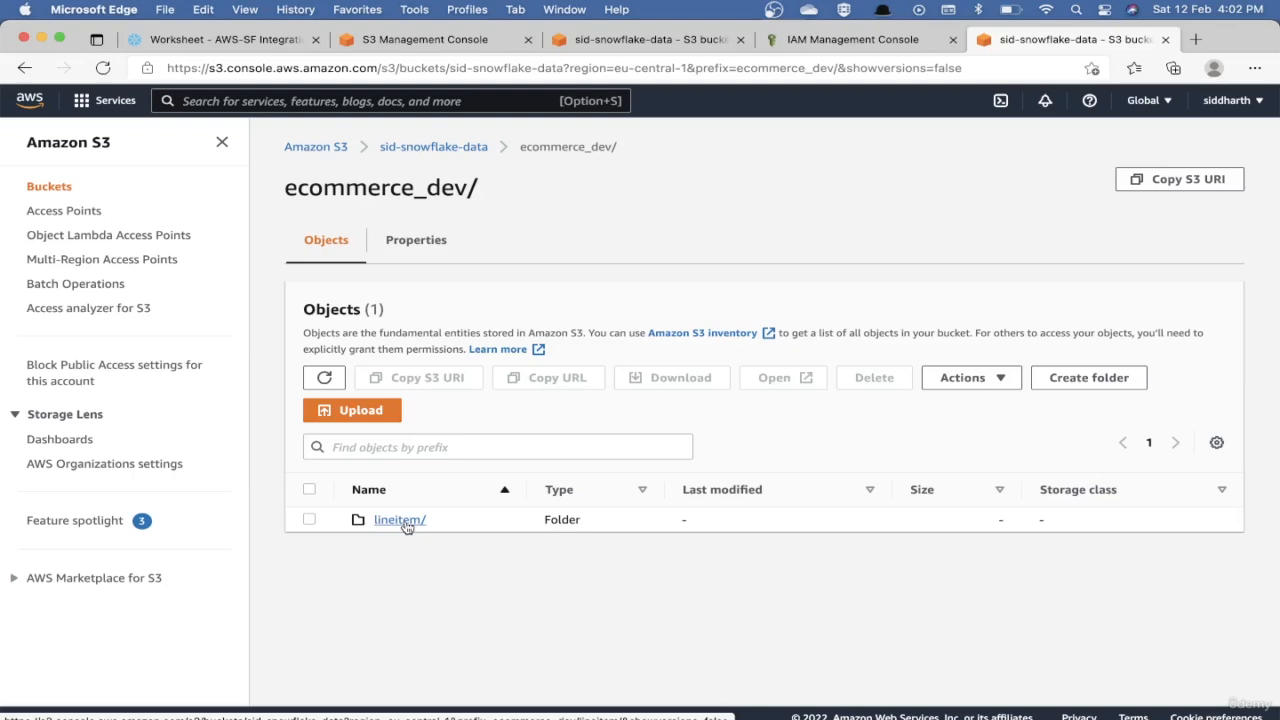
pyautogui.click(405, 524)
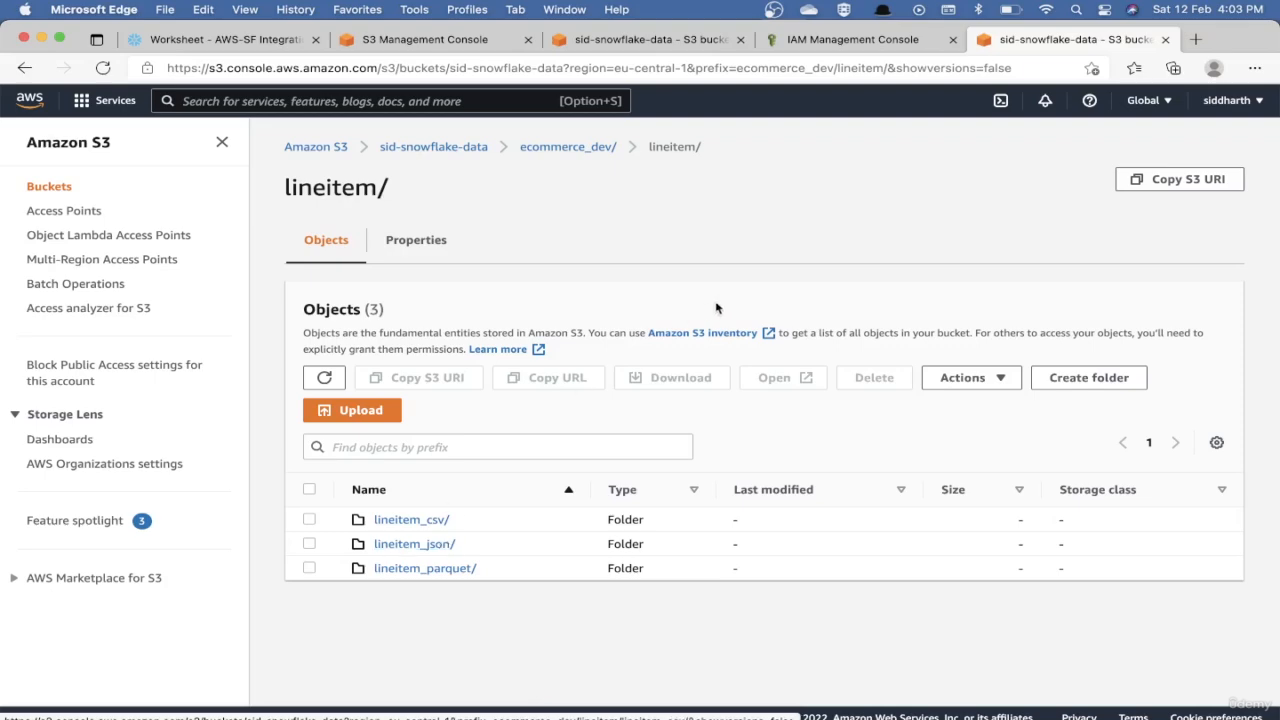
# - Switch to Visual Studio Code and highlight the CREATE STORAGE INTEGRATION aws_sf_data statement in aws-snowflake-setup.sql
pyautogui.press('super+Tab')
pyautogui.press('super+Tab')
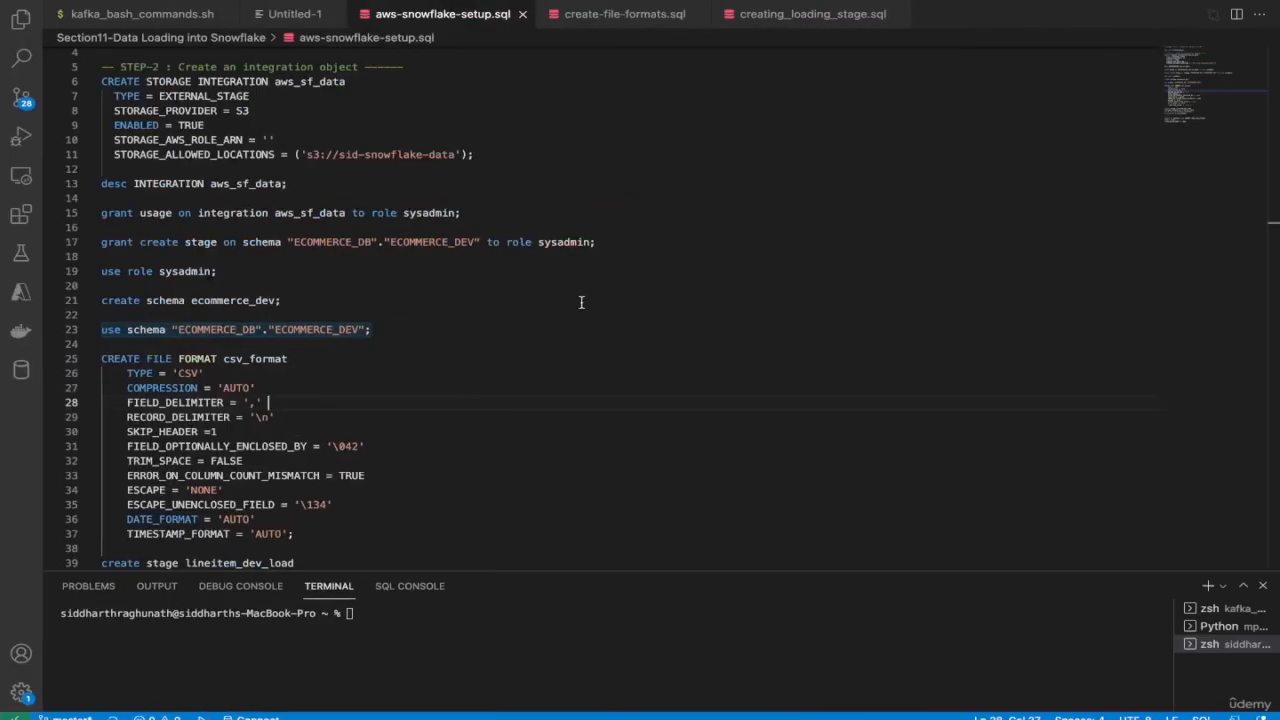
pyautogui.click(312, 91)
pyautogui.click(102, 82)
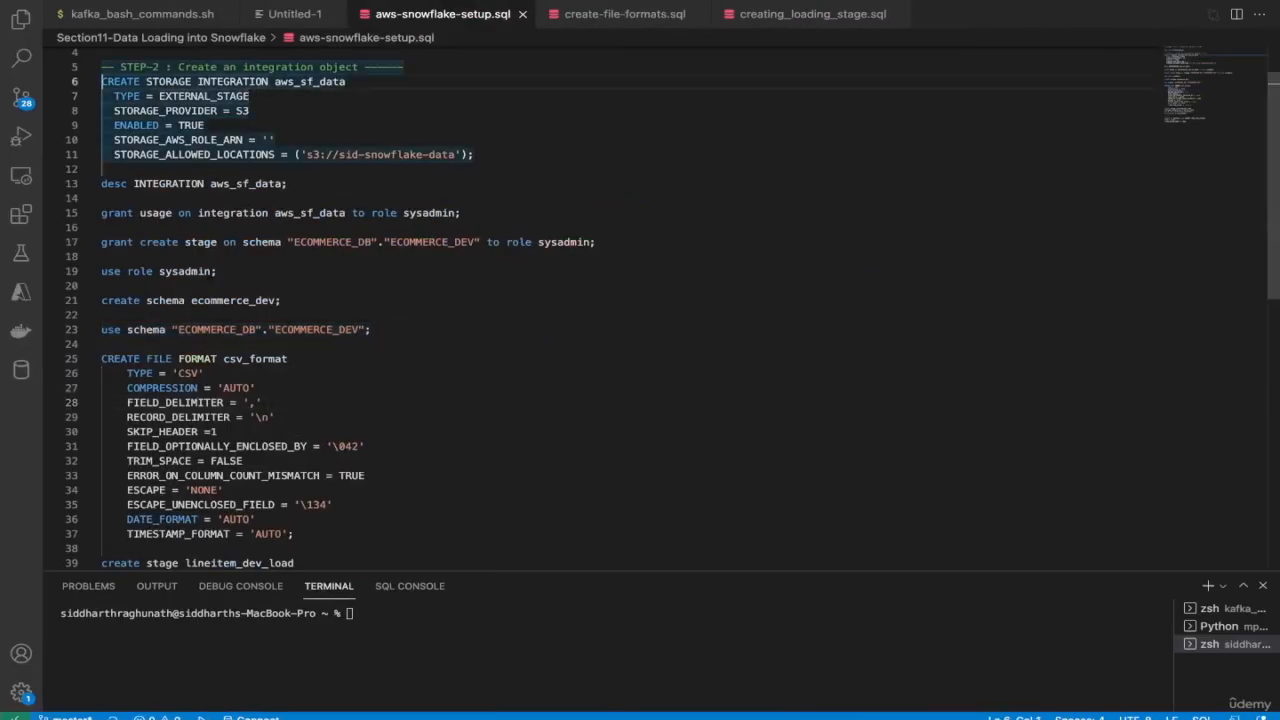
pyautogui.hotkey('shift', 'Down')
pyautogui.hotkey('shift', 'Down')
pyautogui.hotkey('shift', 'Down')
pyautogui.hotkey('shift', 'Down')
pyautogui.hotkey('shift', 'Down')
pyautogui.hotkey('shift', 'End')
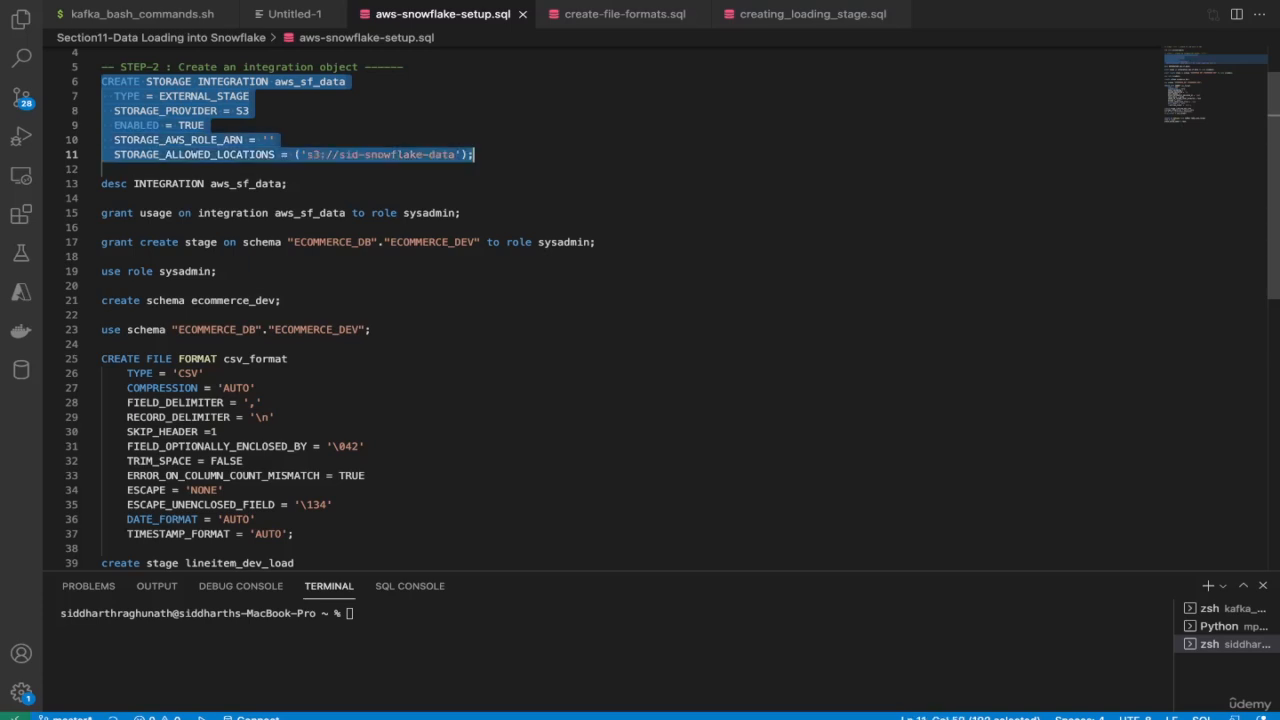
# - Switch to the Snowflake AWS-SF Integration worksheet, run "use role accountadmin;", and enlarge the results area
pyautogui.press('super+Tab')
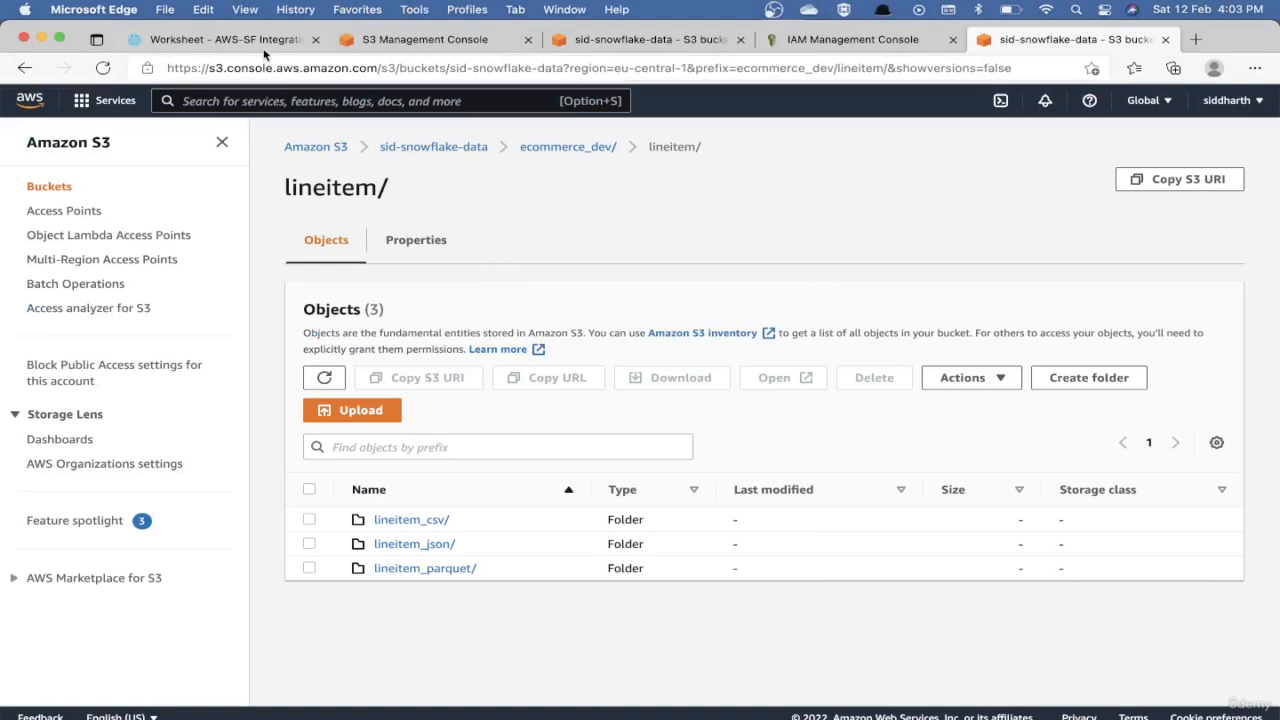
pyautogui.click(228, 39)
pyautogui.click(522, 252)
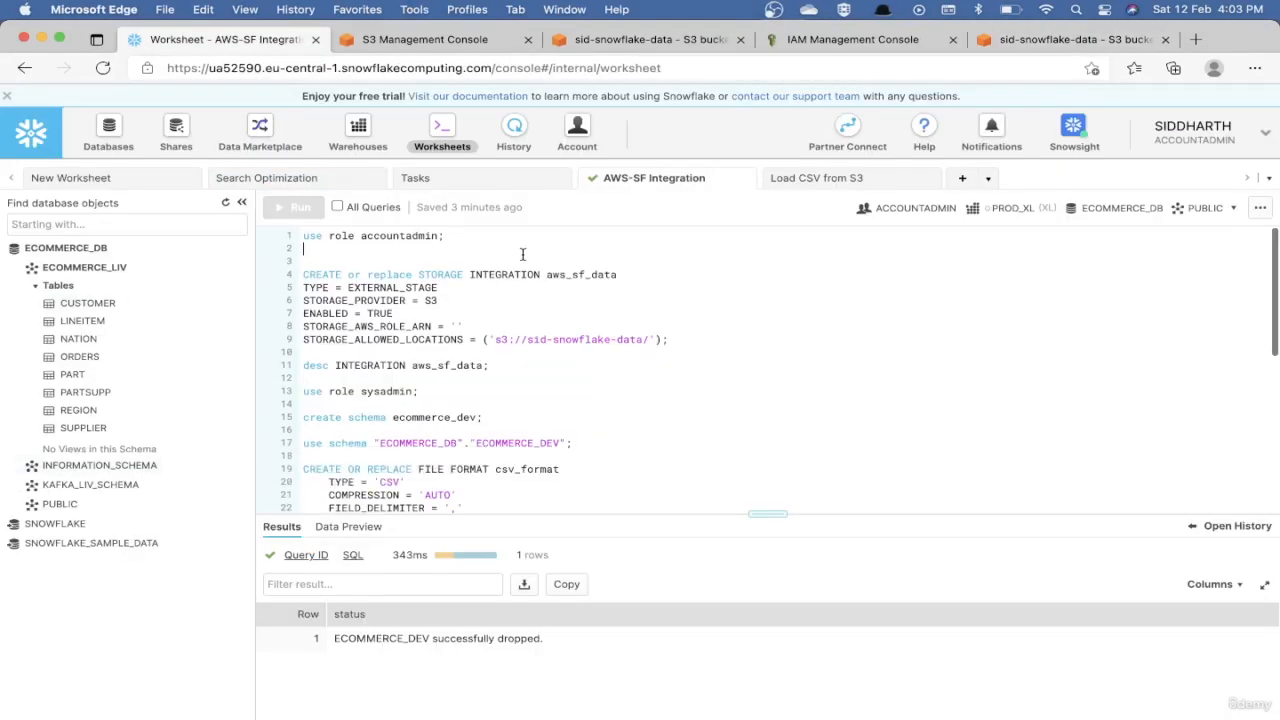
pyautogui.click(502, 238)
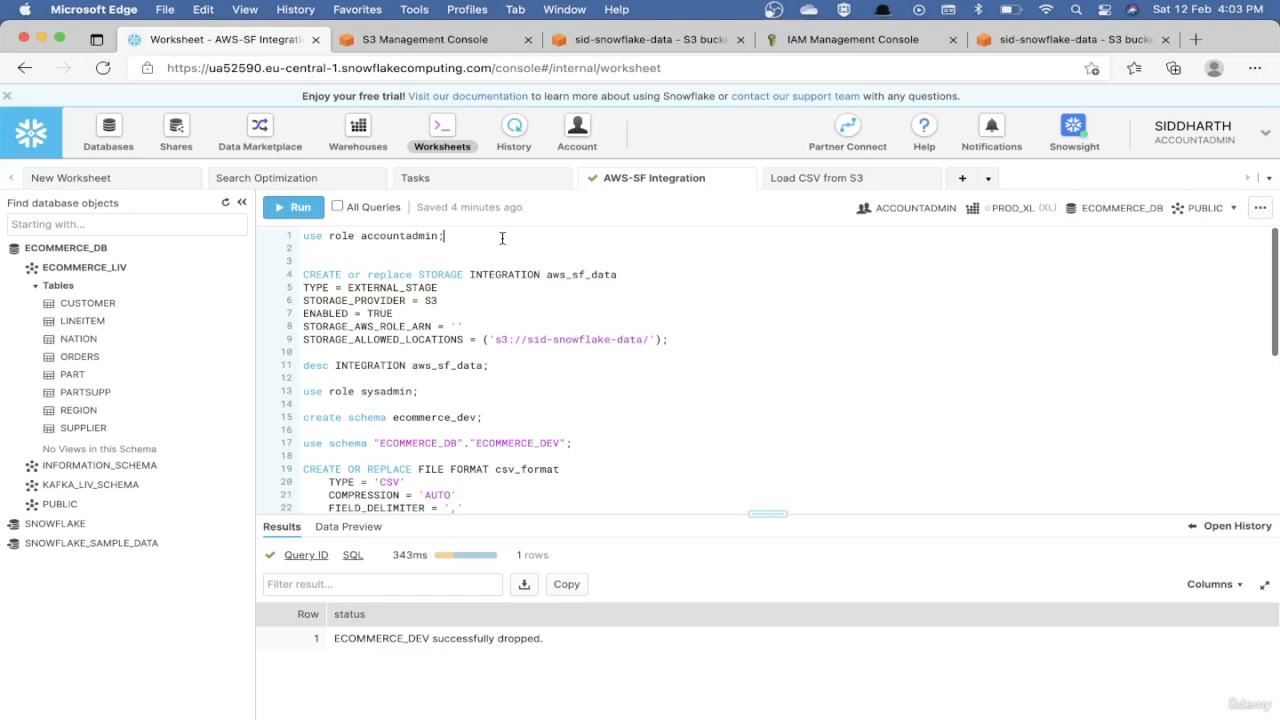
pyautogui.press('super+Return')
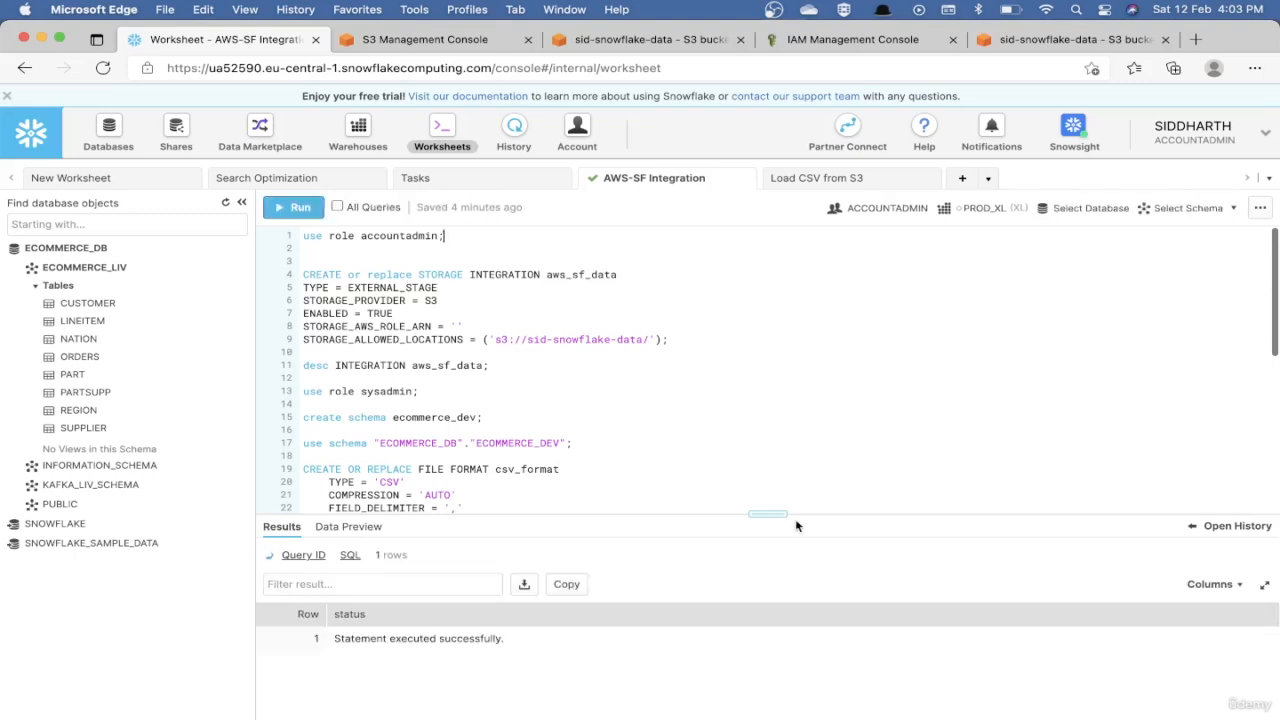
pyautogui.moveTo(779, 515); pyautogui.dragTo(781, 424)
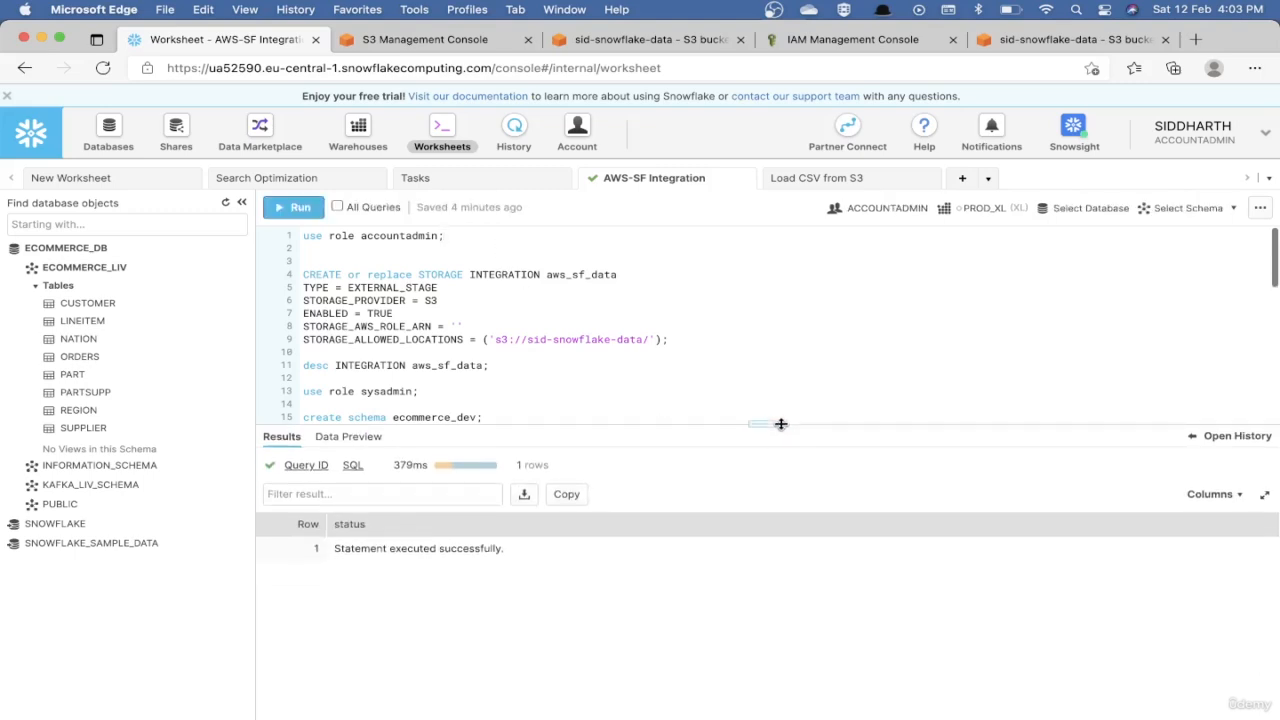
# - Switch to the Snowflake - AWS Connection slide to review the setup steps, and return to the AWS-SF Integration worksheet
pyautogui.press('super+Tab')
pyautogui.press('super+Tab')
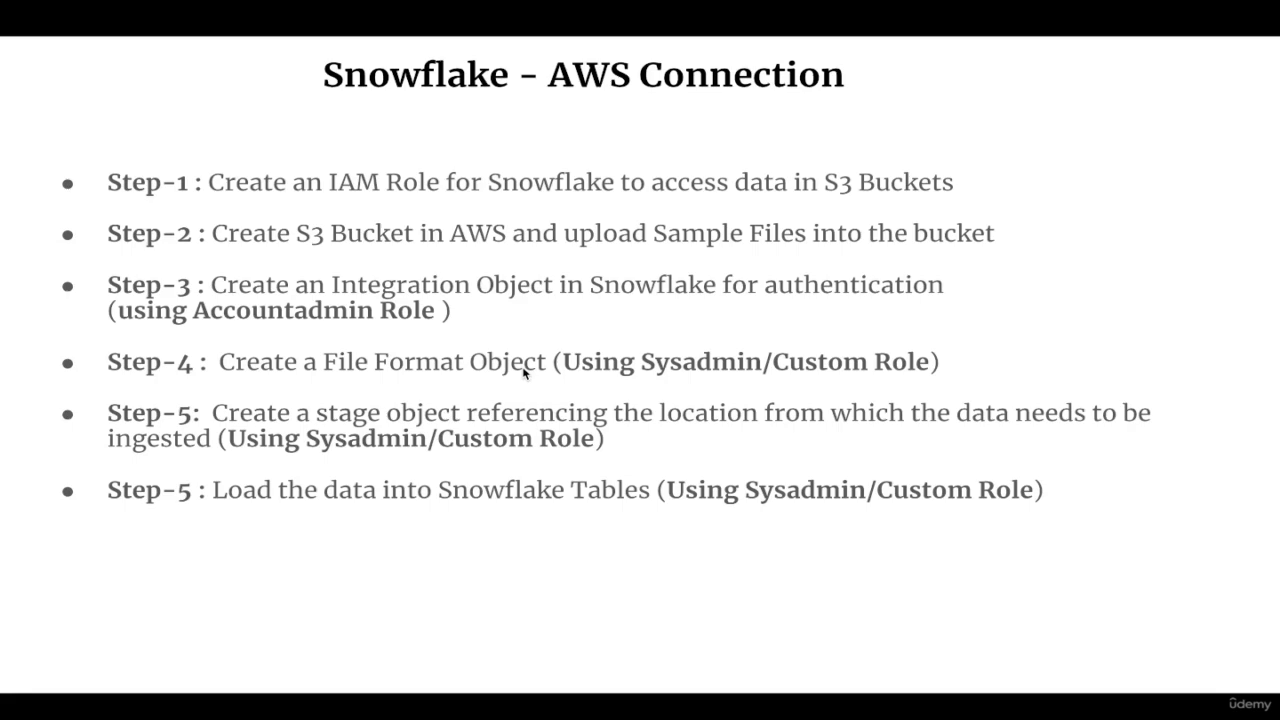
pyautogui.press('super+Tab')
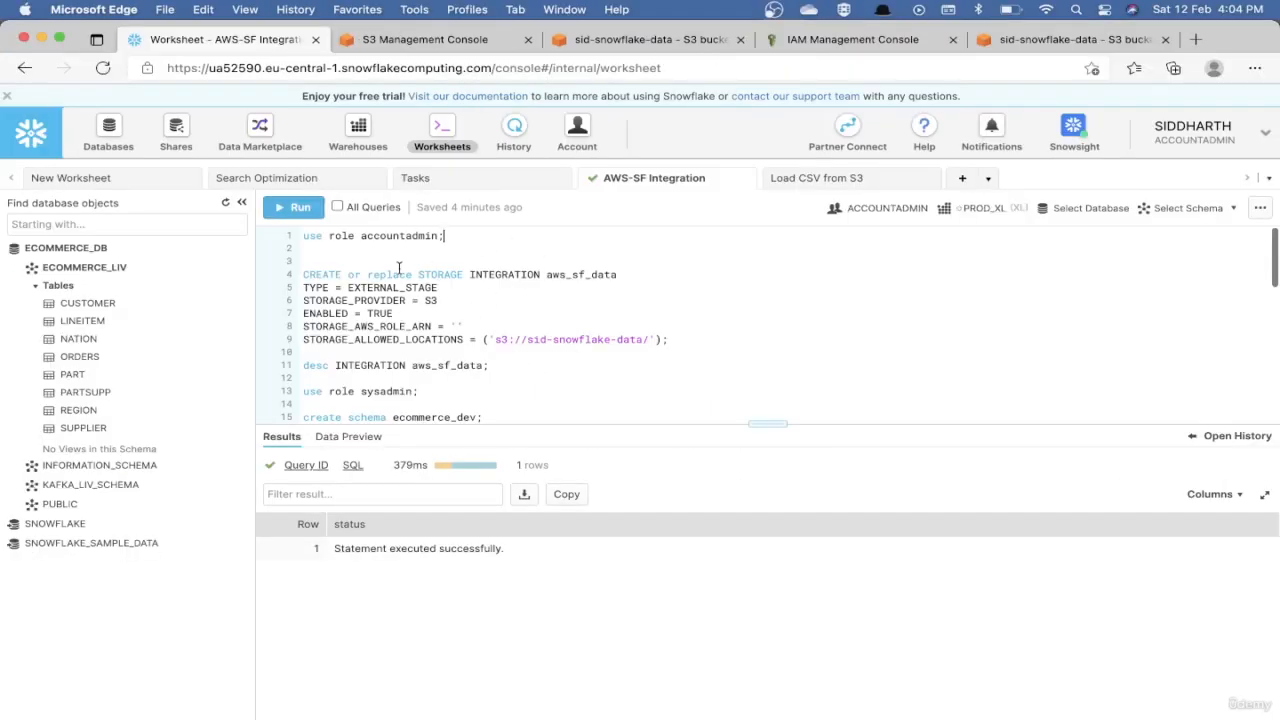
# - Examine the first line of the CREATE STORAGE INTEGRATION statement and its integration name aws_sf_data
pyautogui.doubleClick(515, 274)
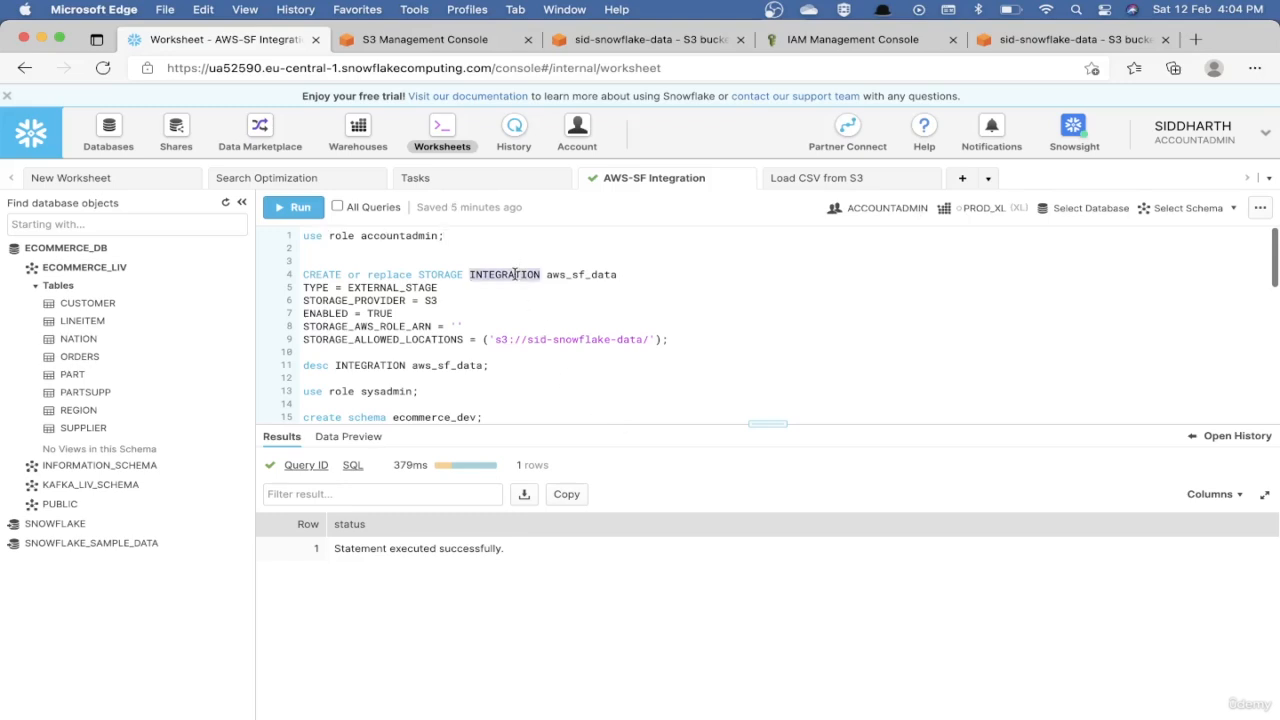
pyautogui.click(418, 274)
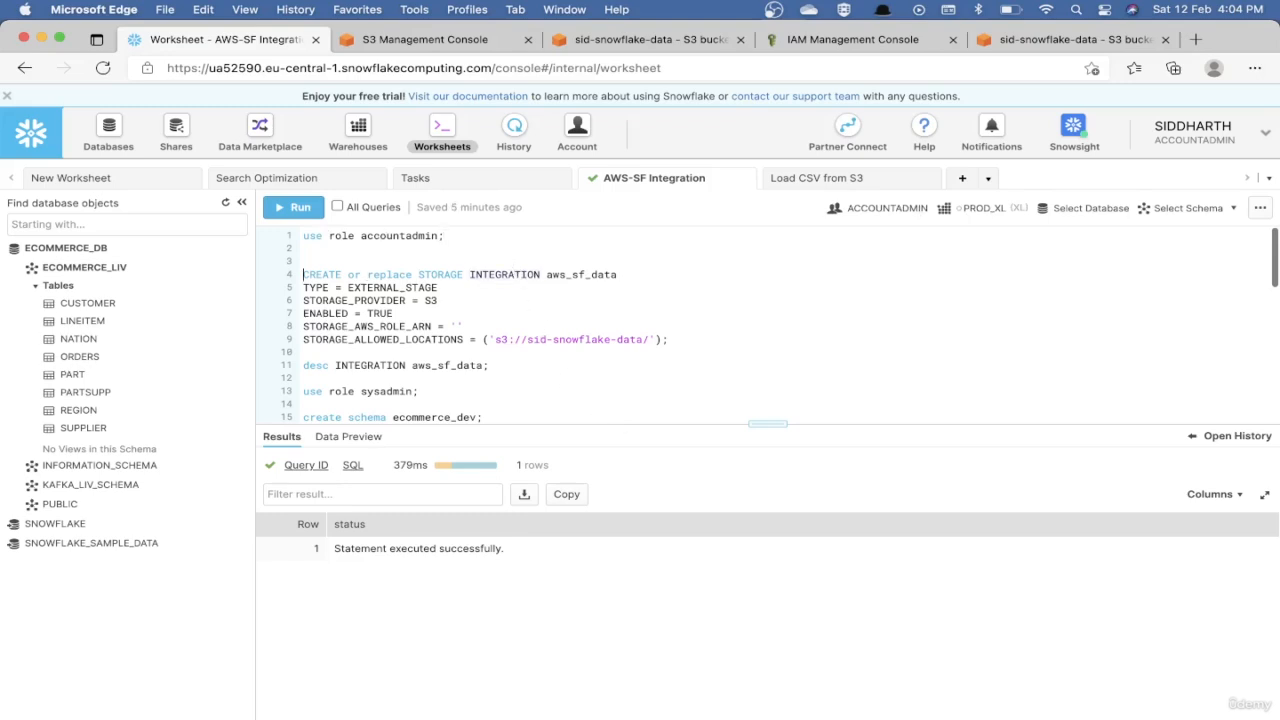
pyautogui.click(358, 274)
pyautogui.doubleClick(555, 274)
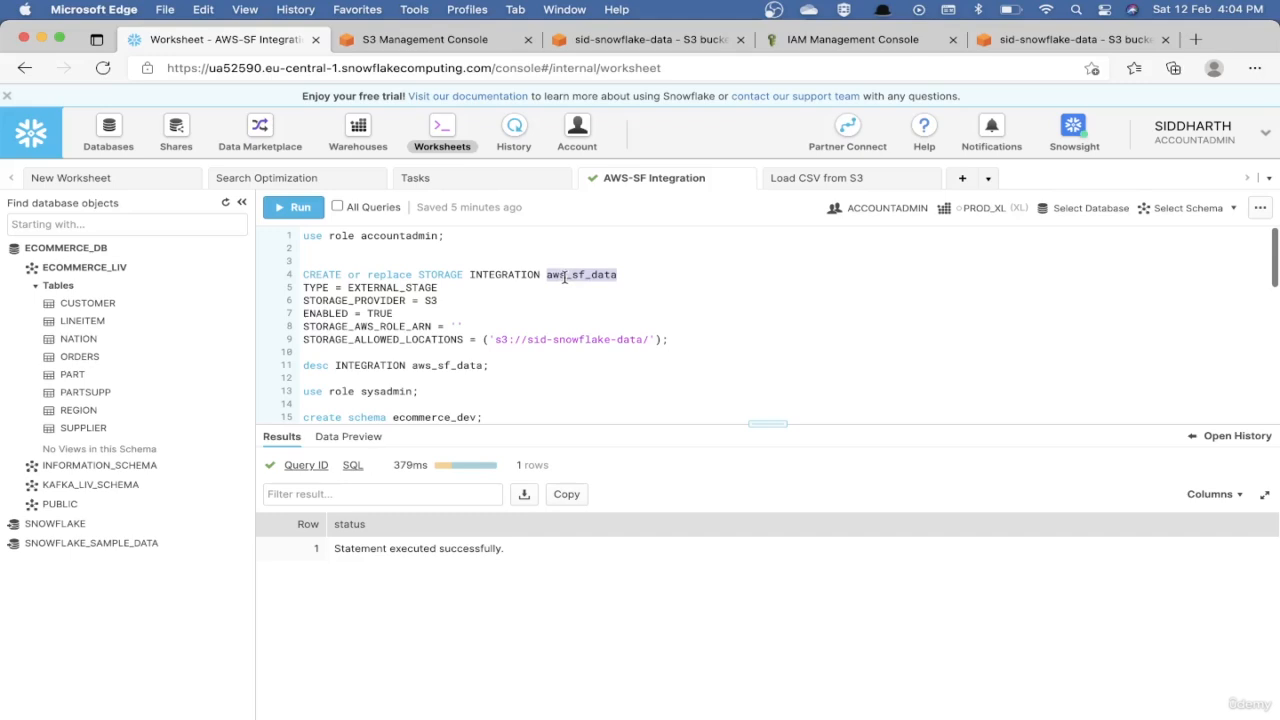
pyautogui.click(449, 288)
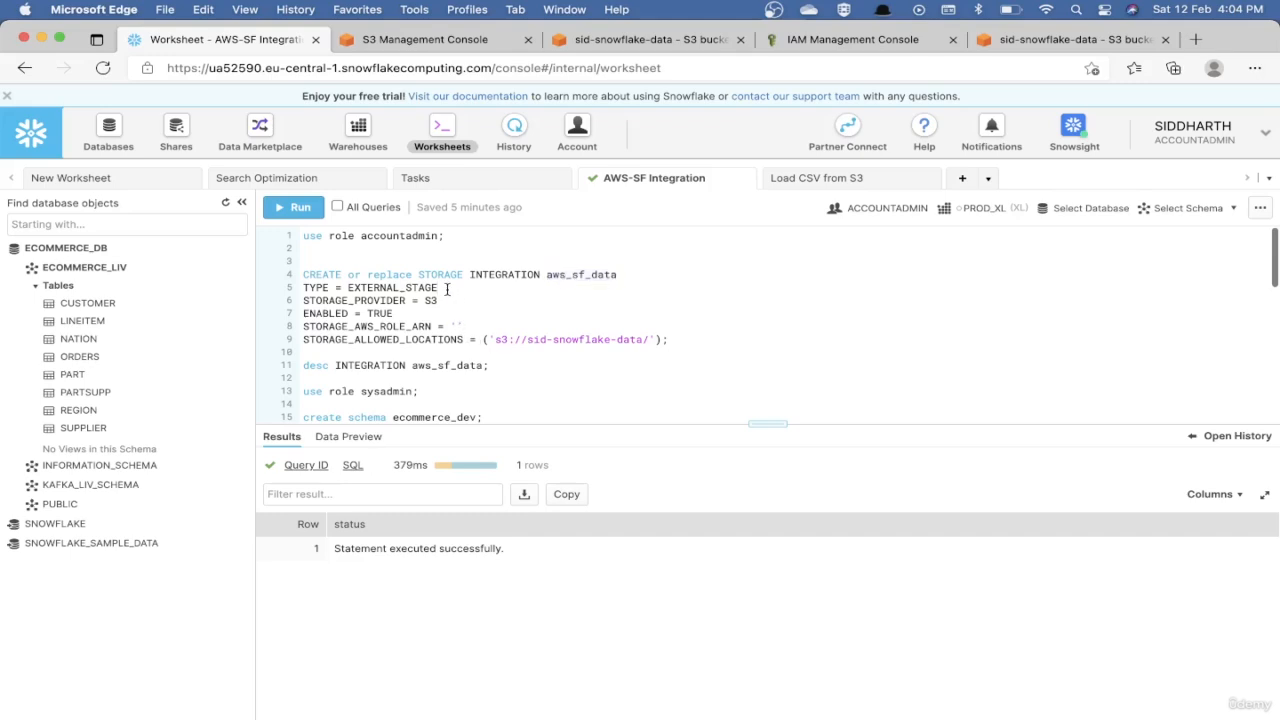
# - Examine the integration's type, storage provider, enabled flag, role ARN and allowed locations parameters in the CREATE statement
pyautogui.doubleClick(404, 288)
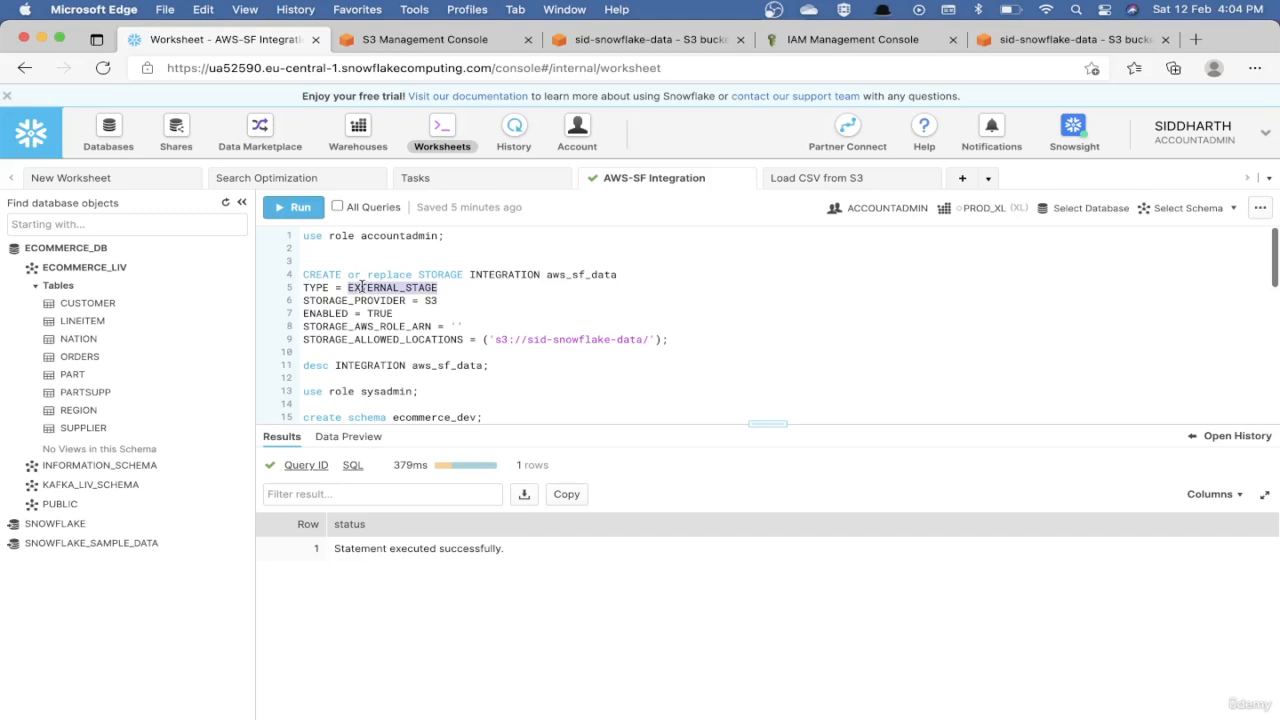
pyautogui.doubleClick(350, 300)
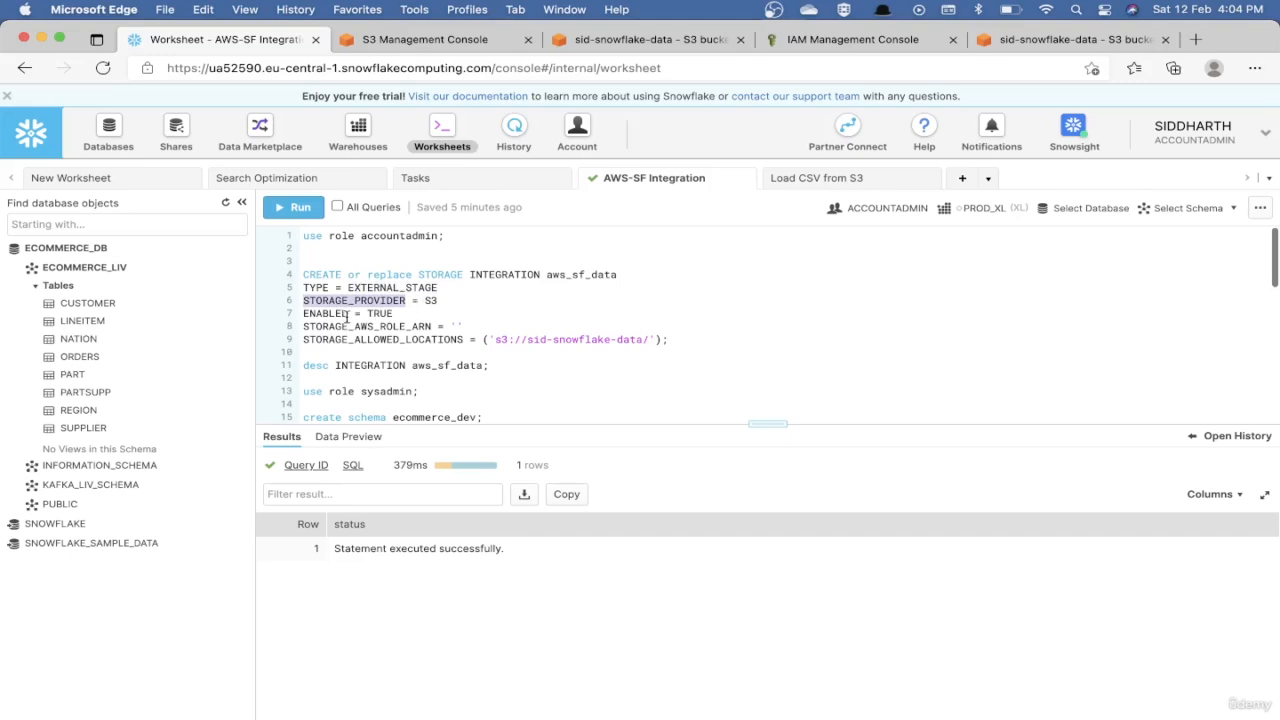
pyautogui.doubleClick(344, 314)
pyautogui.doubleClick(386, 314)
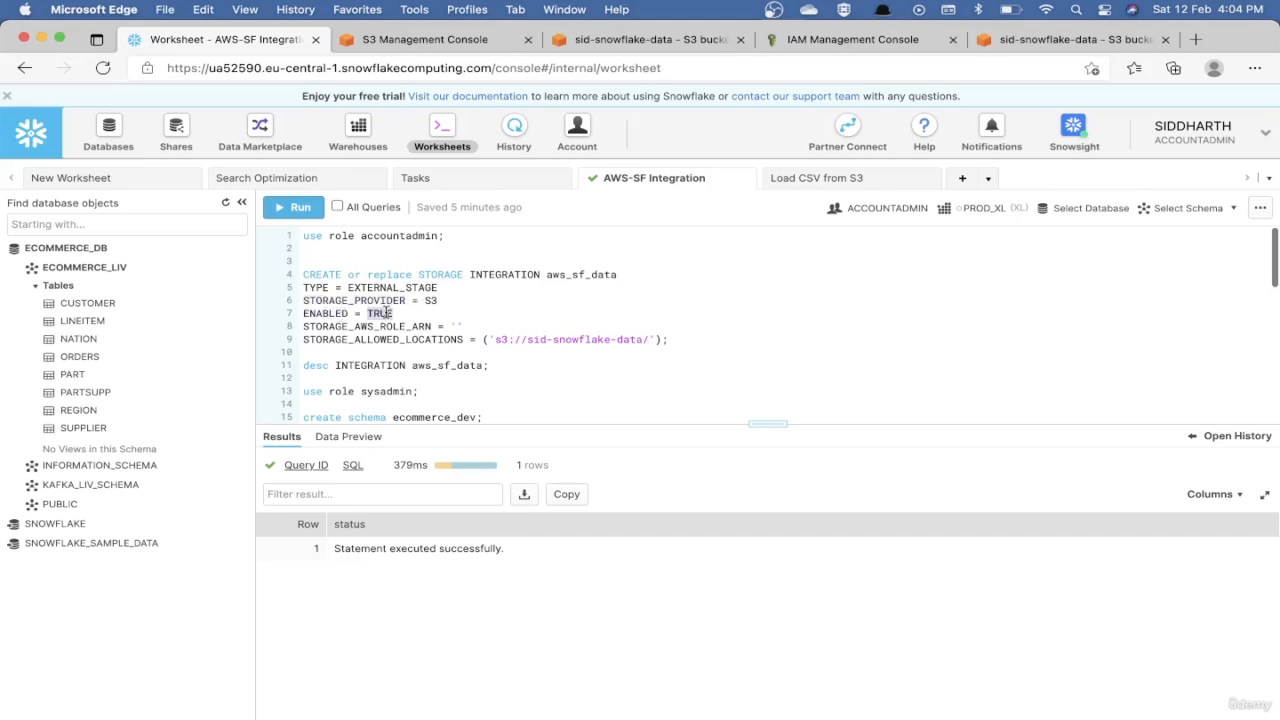
pyautogui.doubleClick(357, 326)
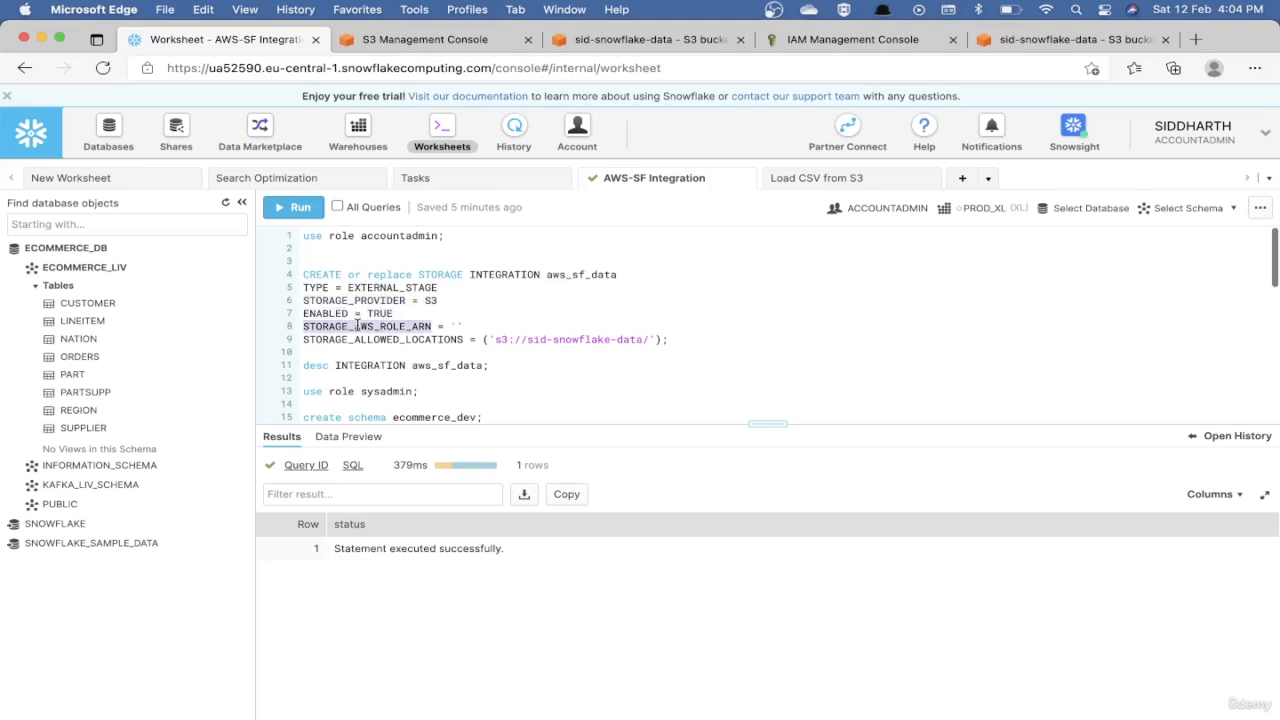
pyautogui.doubleClick(380, 339)
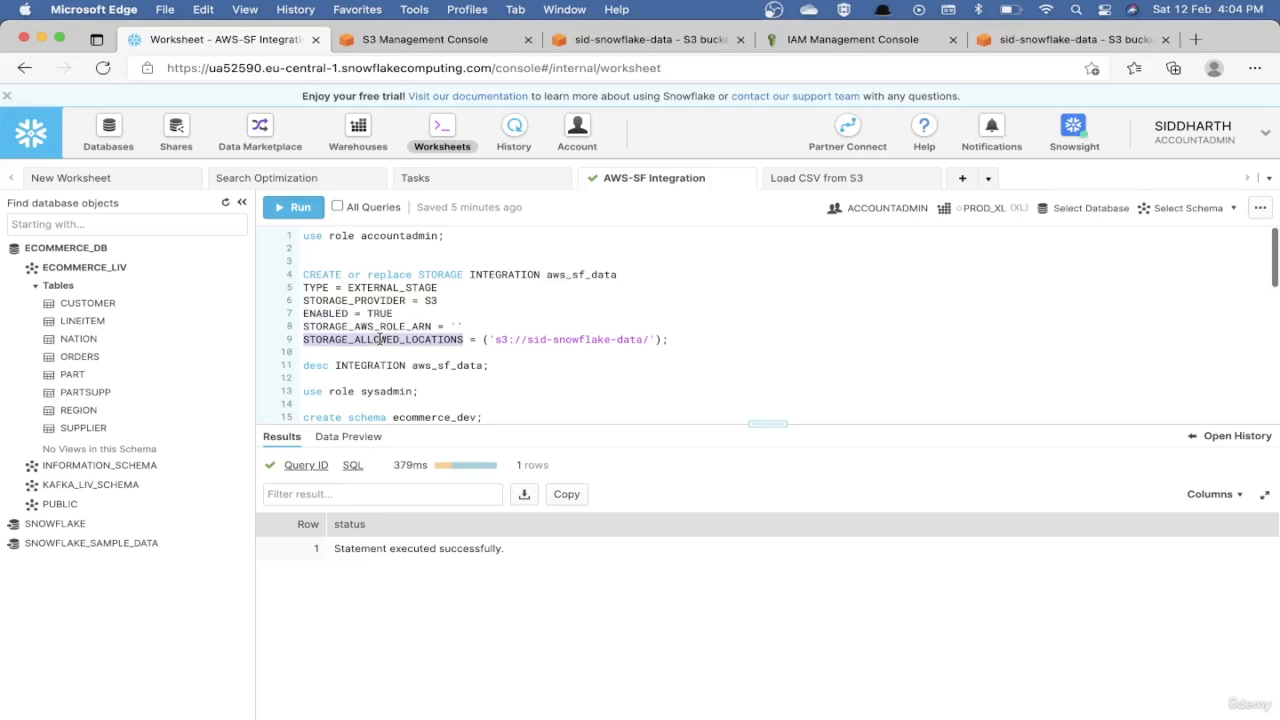
pyautogui.click(508, 330)
pyautogui.scroll(-1, 508, 330)
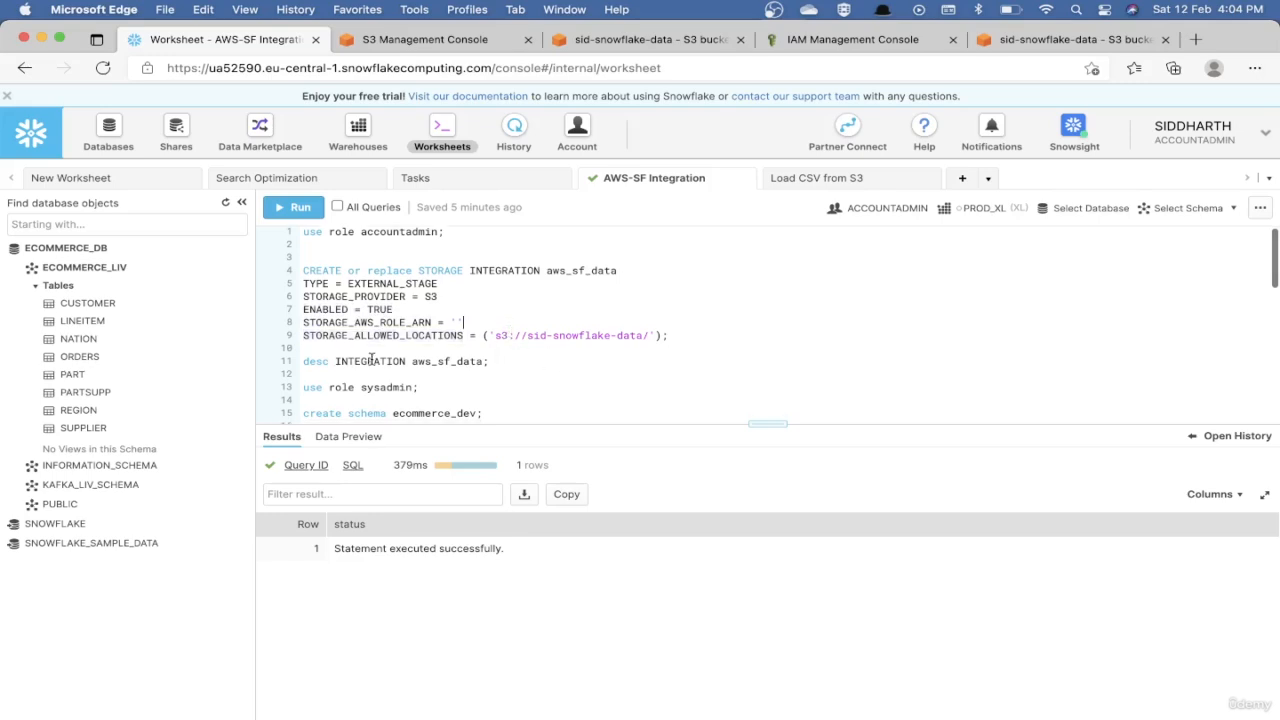
pyautogui.doubleClick(368, 322)
pyautogui.doubleClick(395, 335)
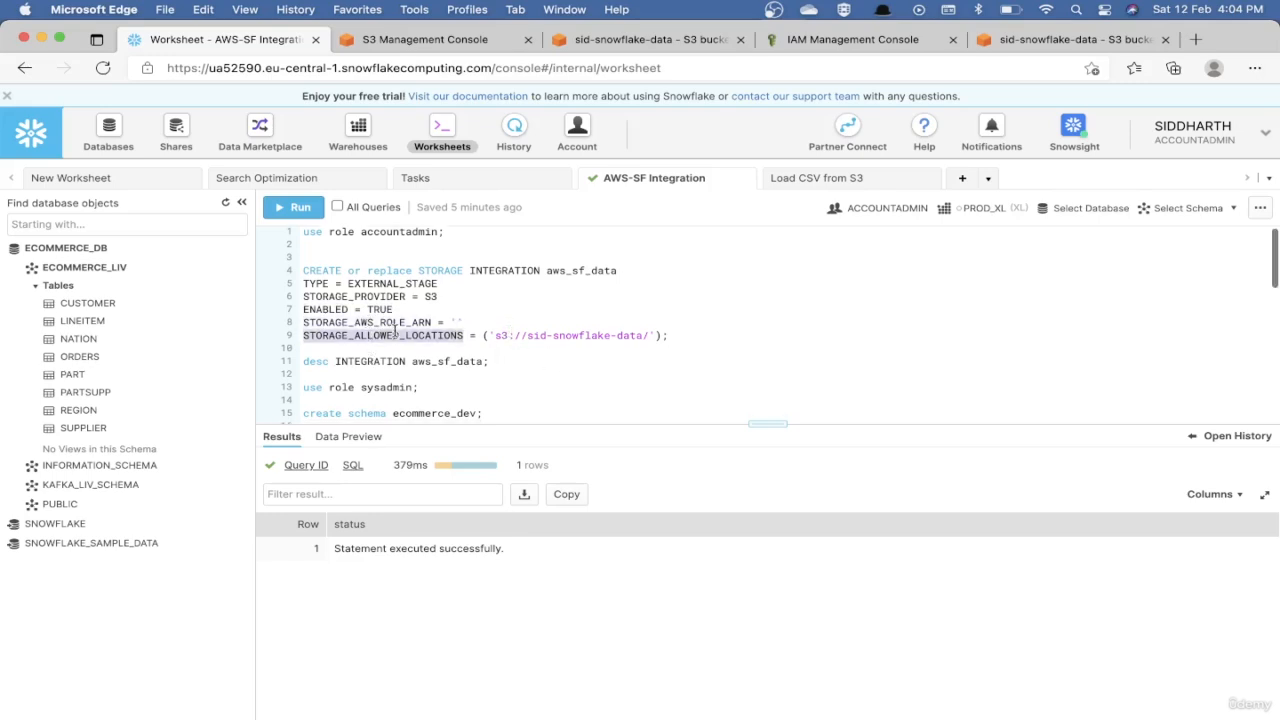
# - Copy the ARN of snowflake-aws-role from the IAM console and paste it as the STORAGE_AWS_ROLE_ARN value in the worksheet
pyautogui.press('Right')
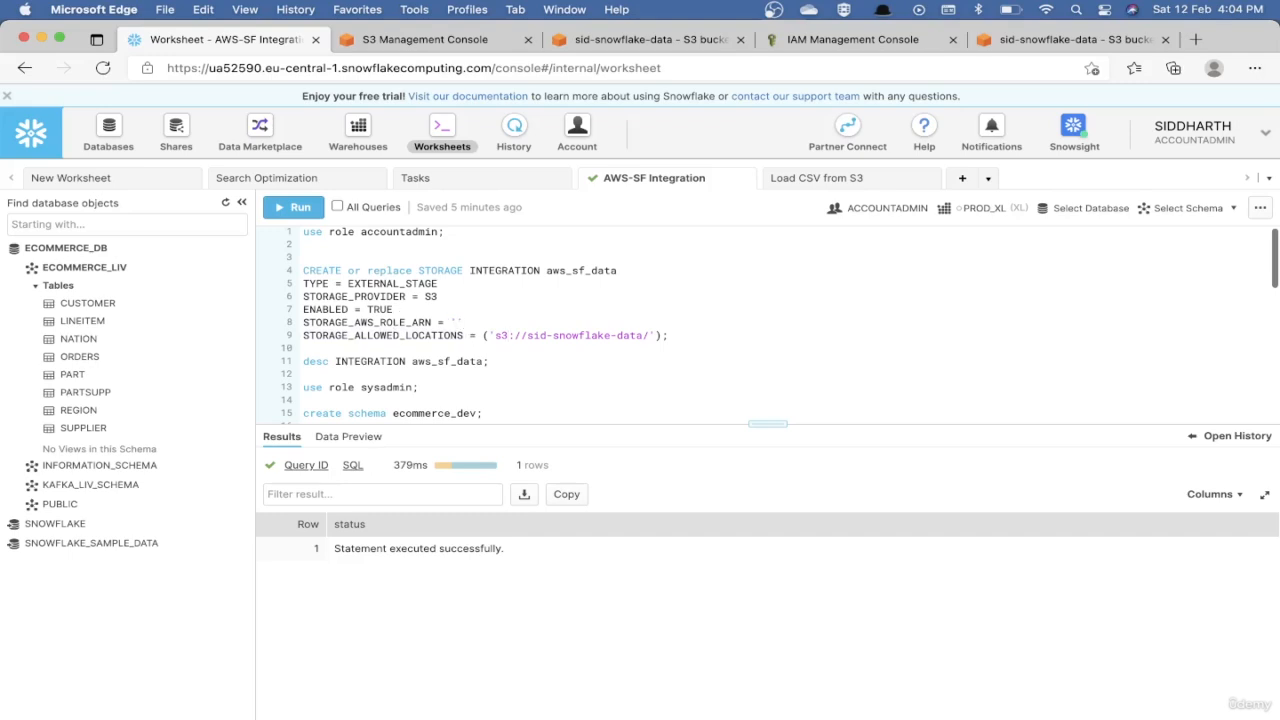
pyautogui.click(820, 40)
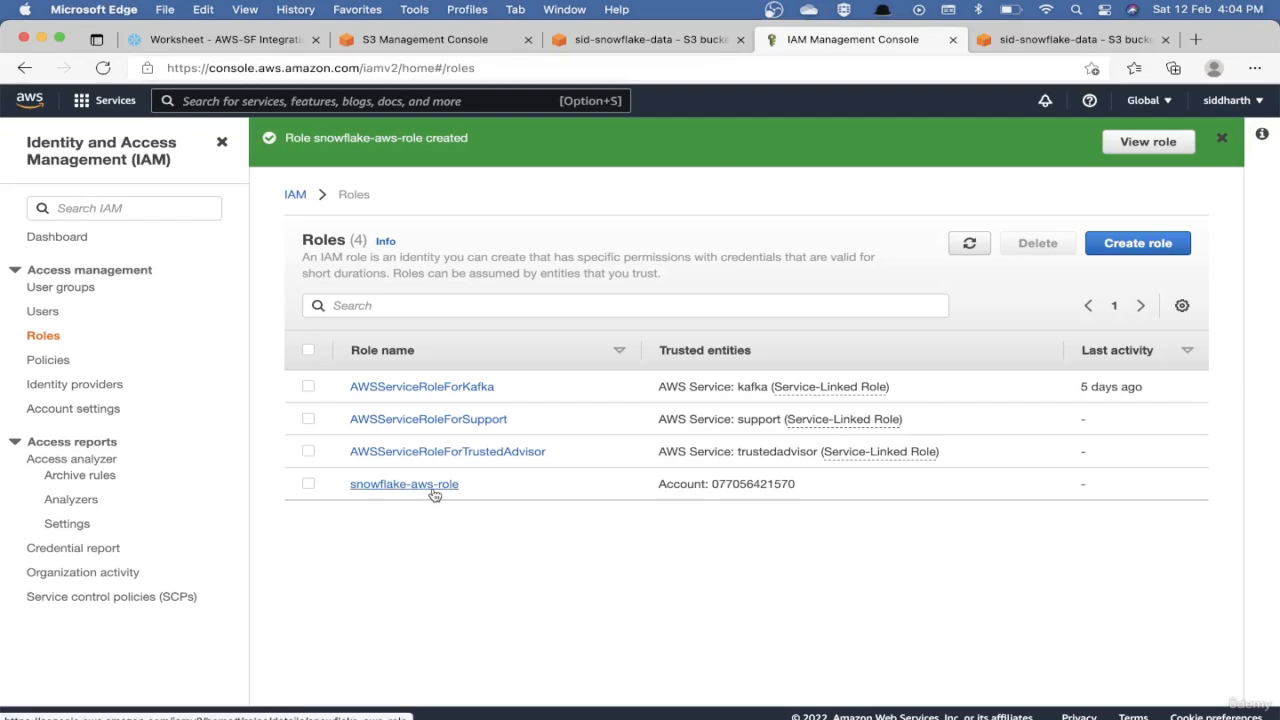
pyautogui.click(380, 488)
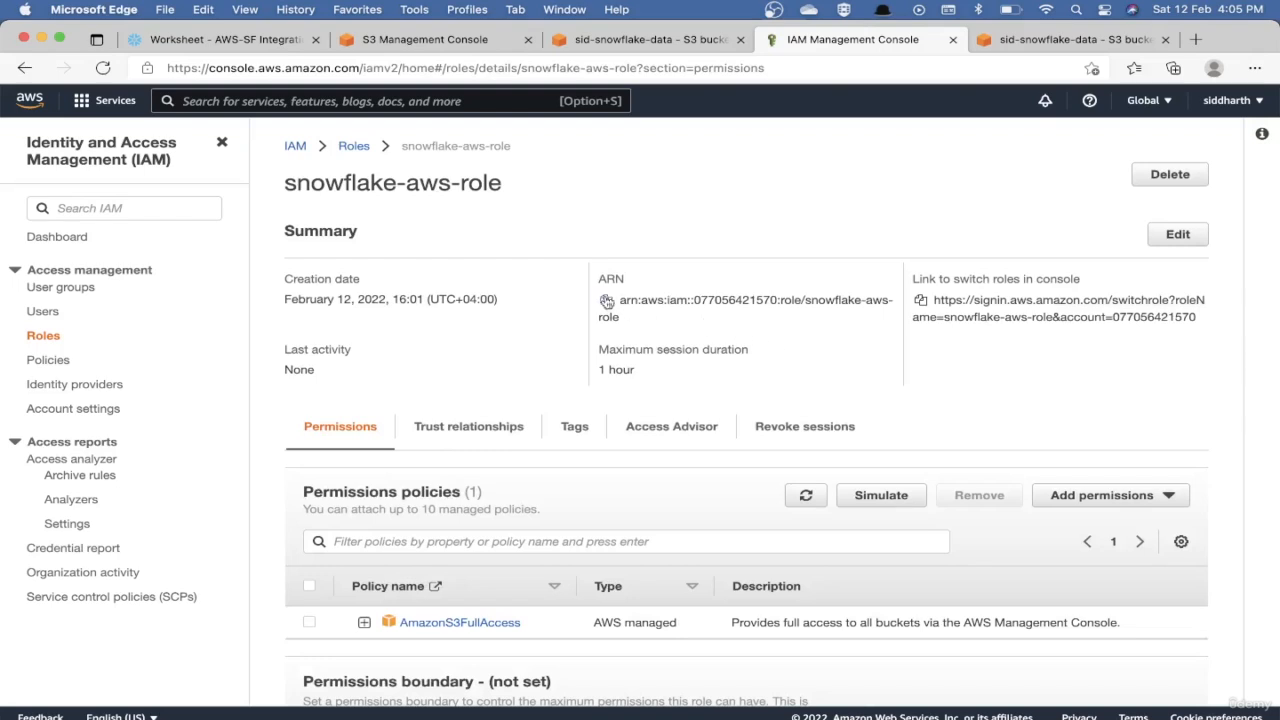
pyautogui.click(607, 302)
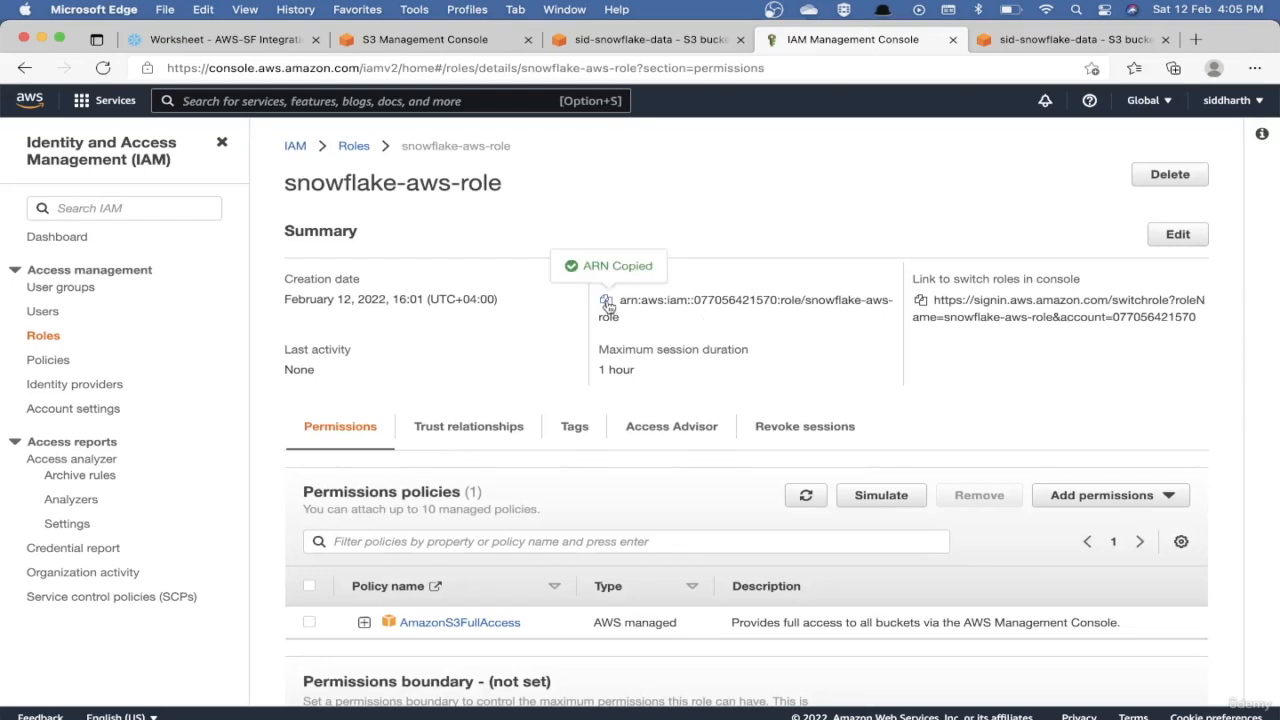
pyautogui.click(240, 42)
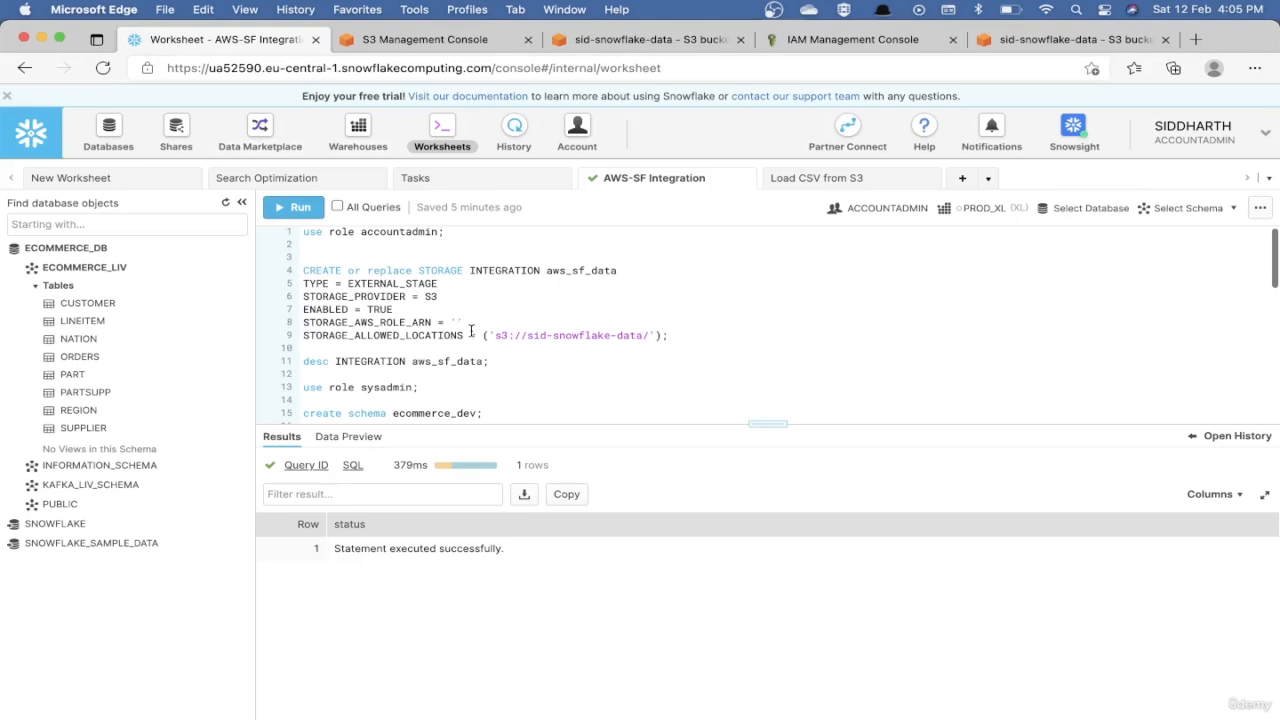
pyautogui.press('super+v')
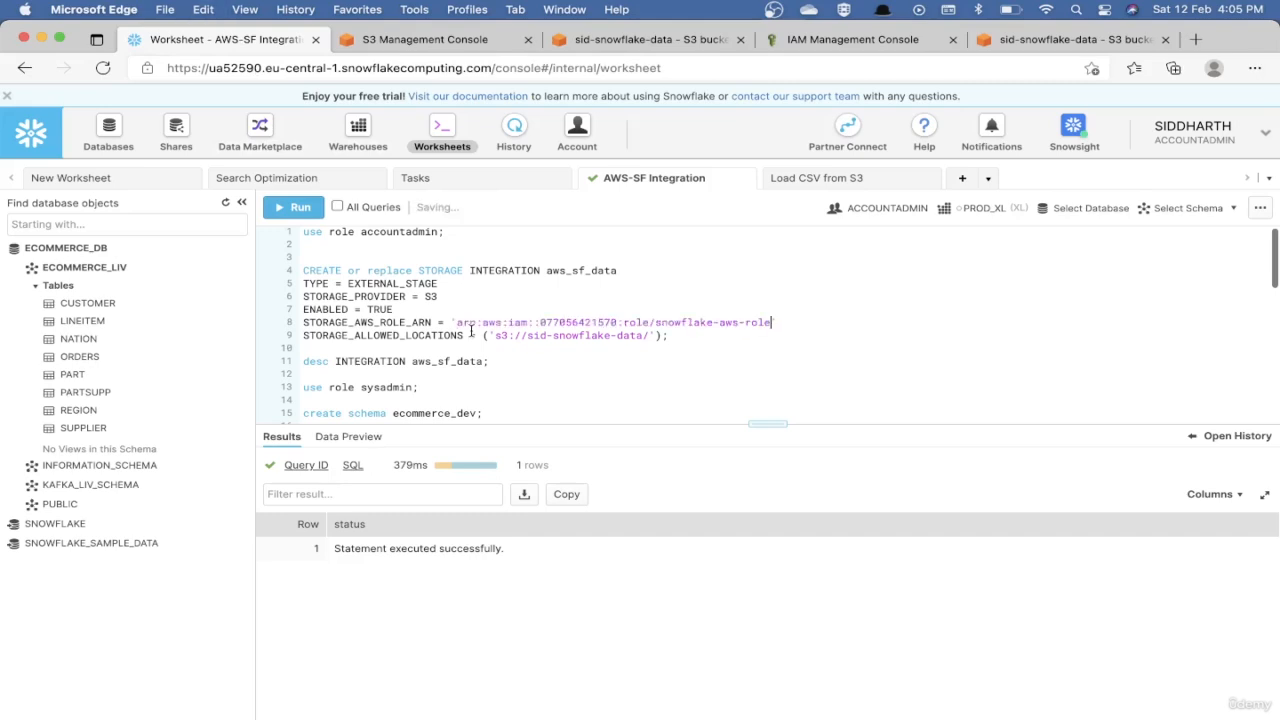
# - Check the role ARN and the allowed location s3://sid-snowflake-data/, and run the CREATE STORAGE INTEGRATION aws_sf_data statement
pyautogui.doubleClick(387, 323)
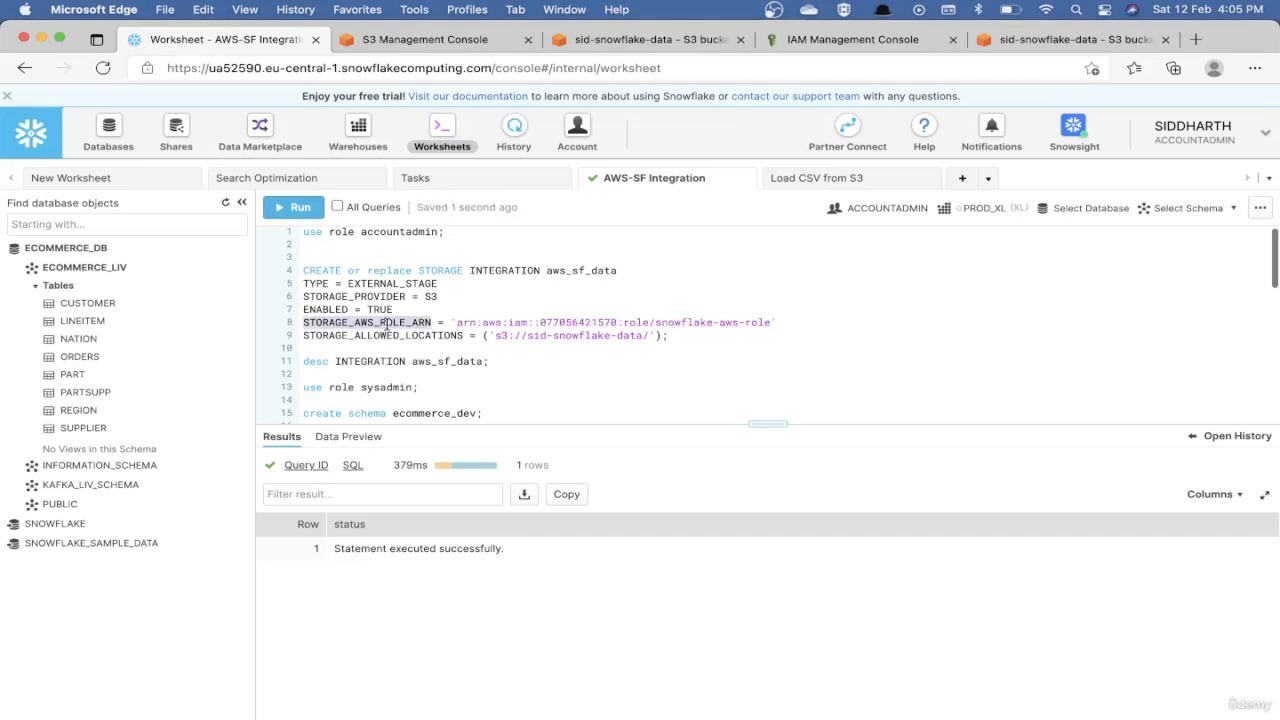
pyautogui.click(407, 339)
pyautogui.doubleClick(407, 336)
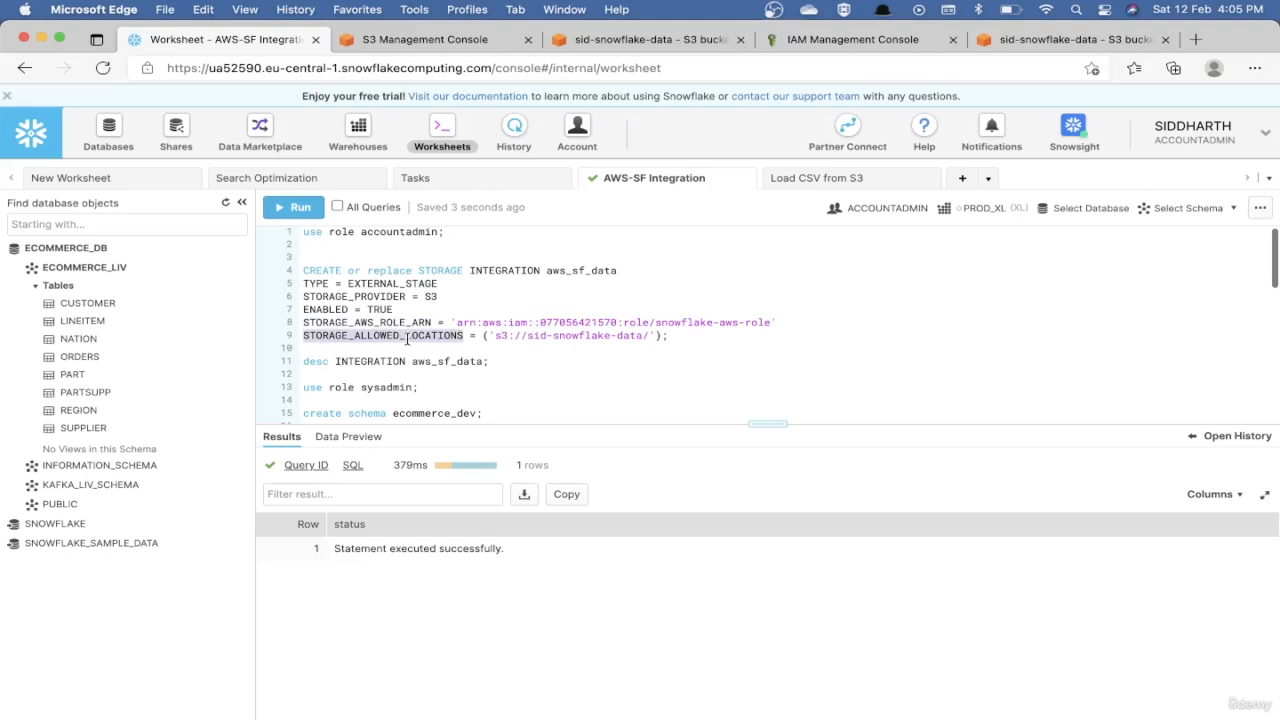
pyautogui.click(548, 336)
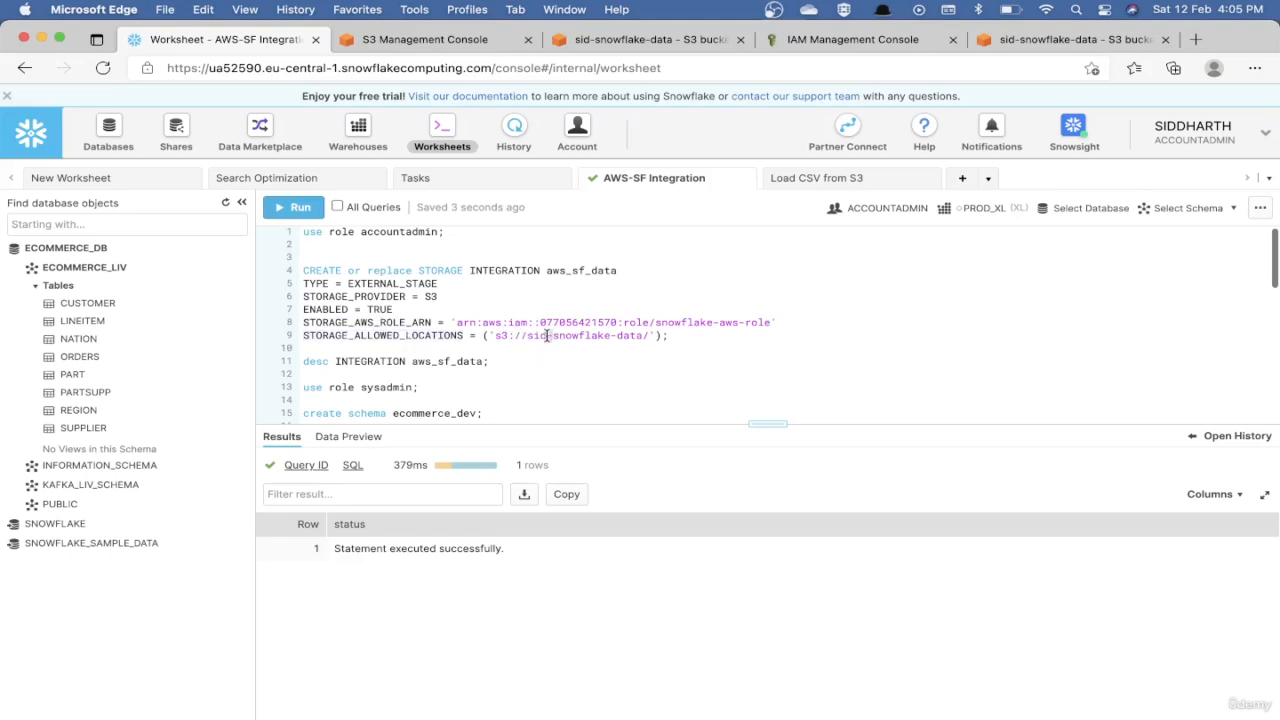
pyautogui.click(648, 336)
pyautogui.write('/')
pyautogui.click(648, 336)
pyautogui.write('/')
pyautogui.press('super+Return')
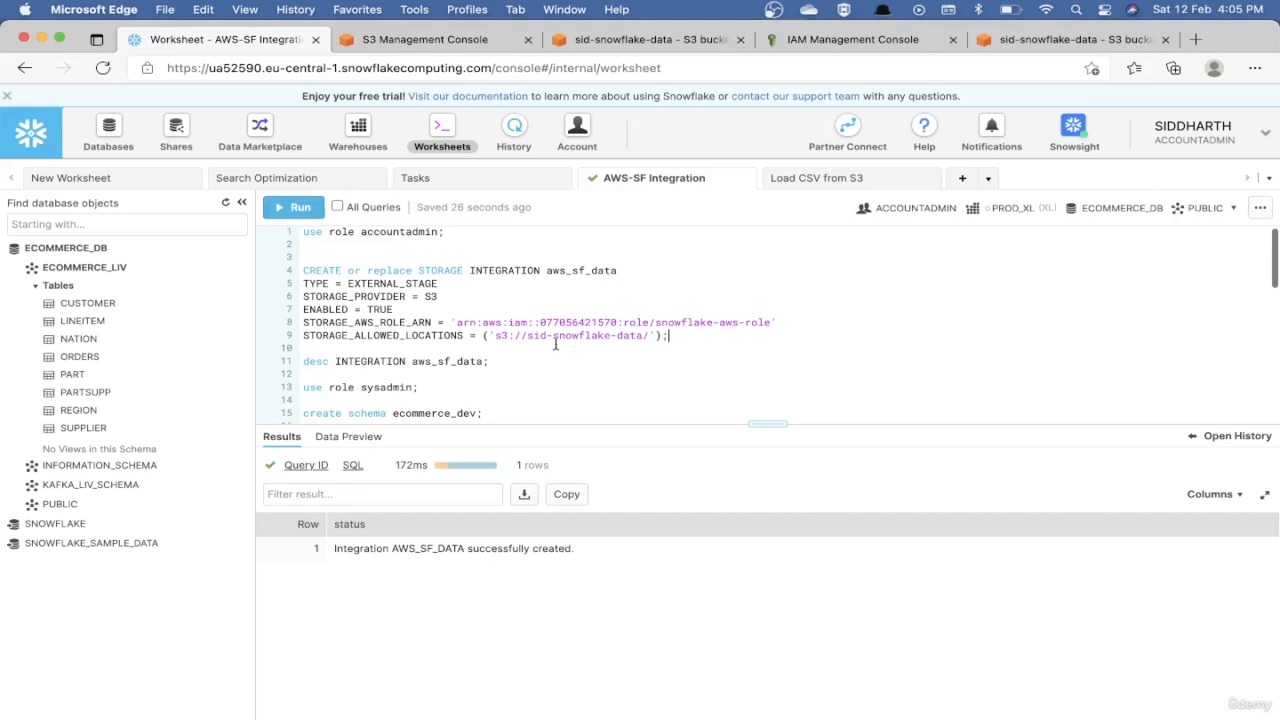
# - Run "desc INTEGRATION aws_sf_data;", enlarge the results area and widen the property_value column to show the full values
pyautogui.doubleClick(430, 548)
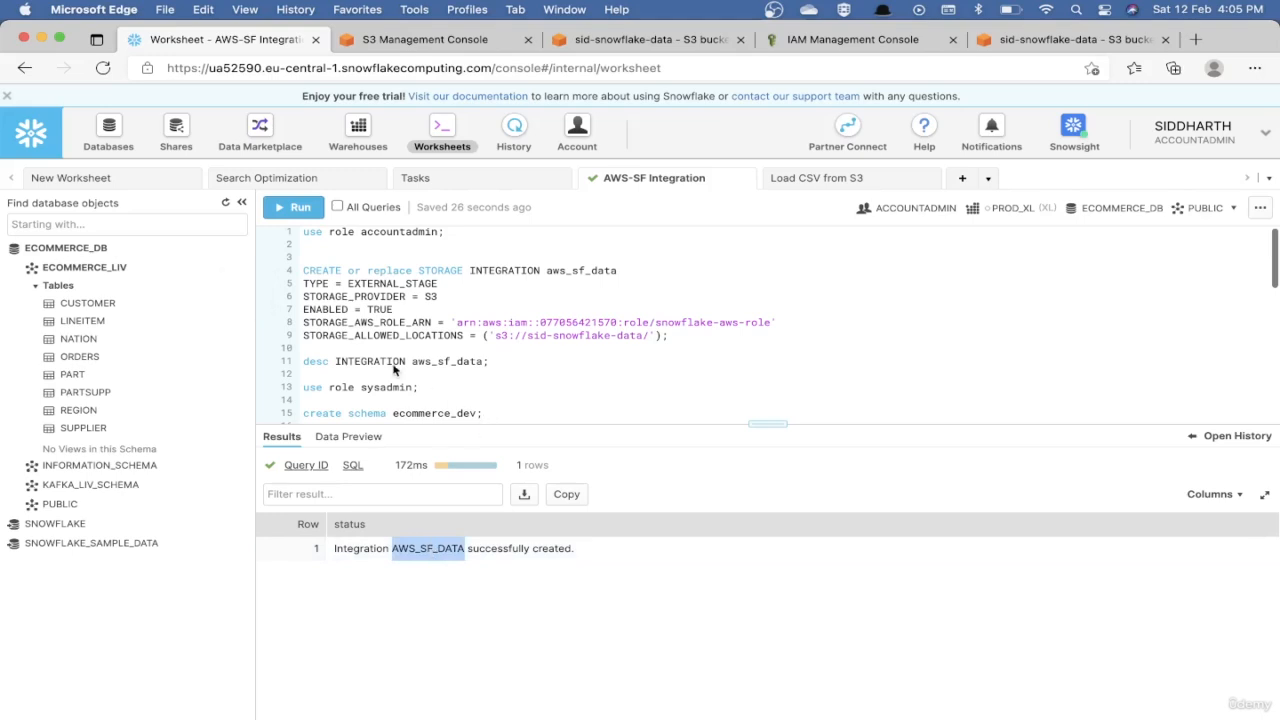
pyautogui.doubleClick(358, 363)
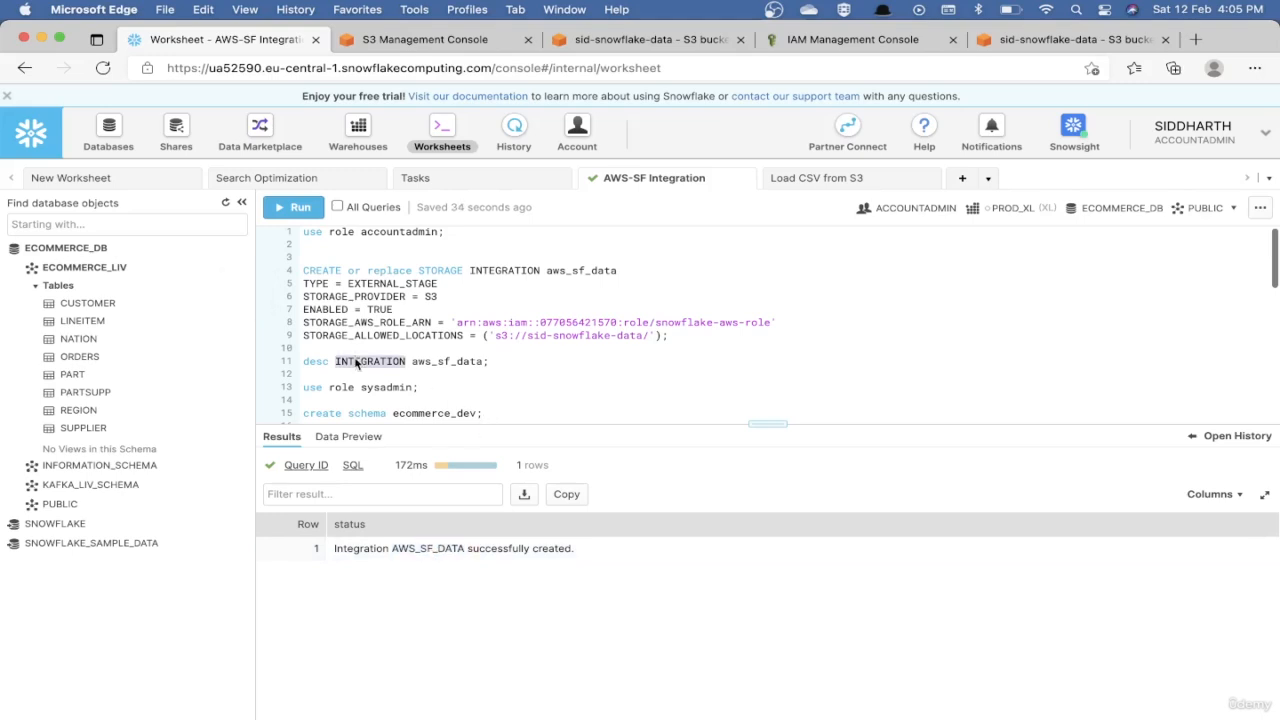
pyautogui.doubleClick(591, 272)
pyautogui.click(508, 363)
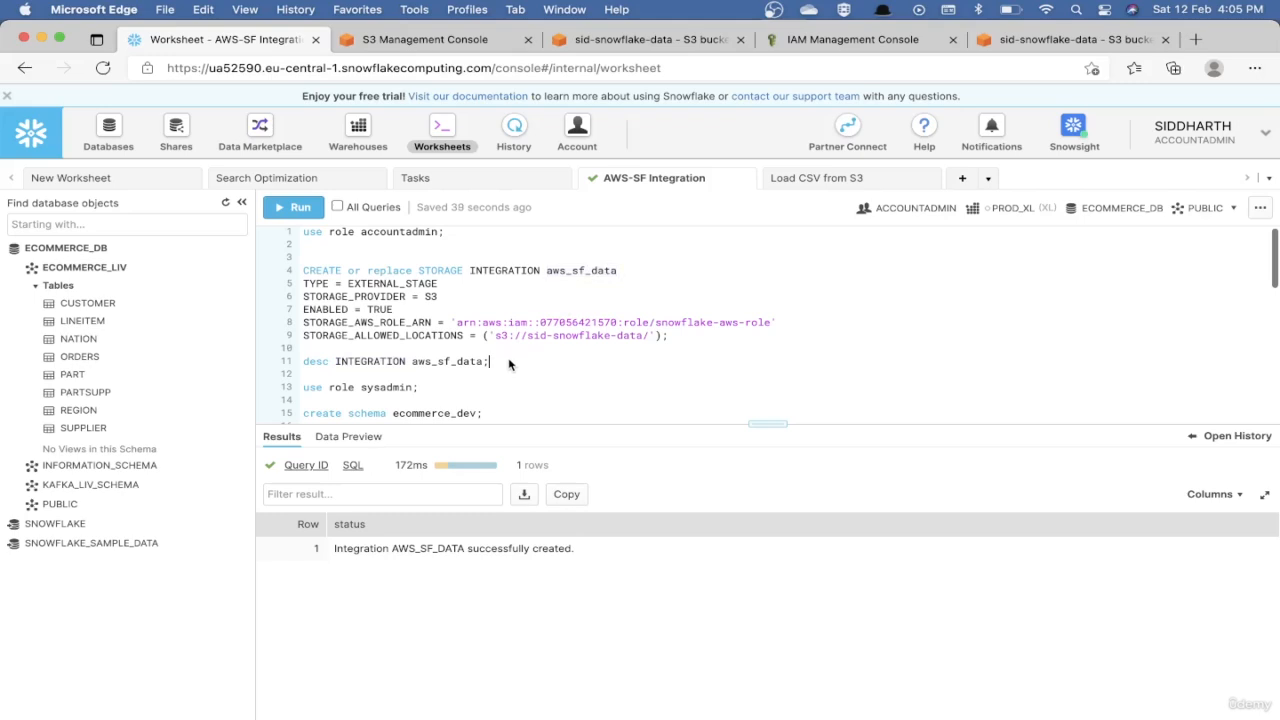
pyautogui.press('super+Return')
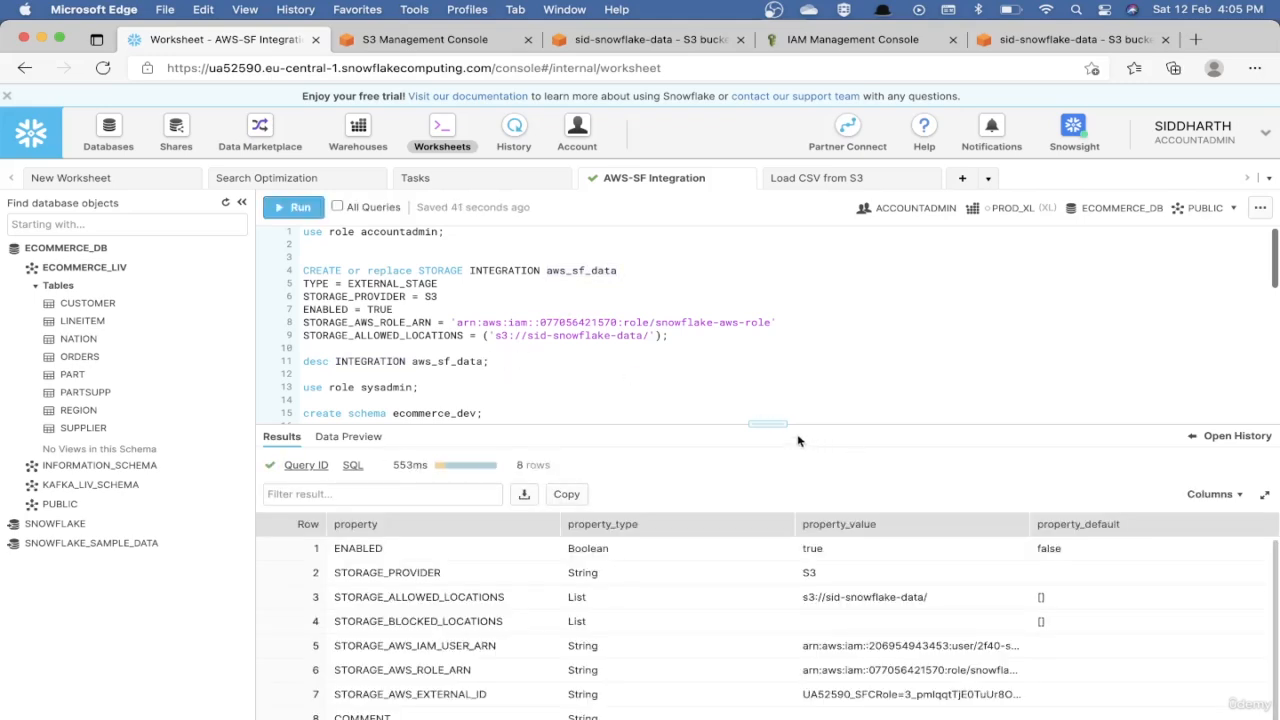
pyautogui.moveTo(766, 423); pyautogui.dragTo(795, 327)
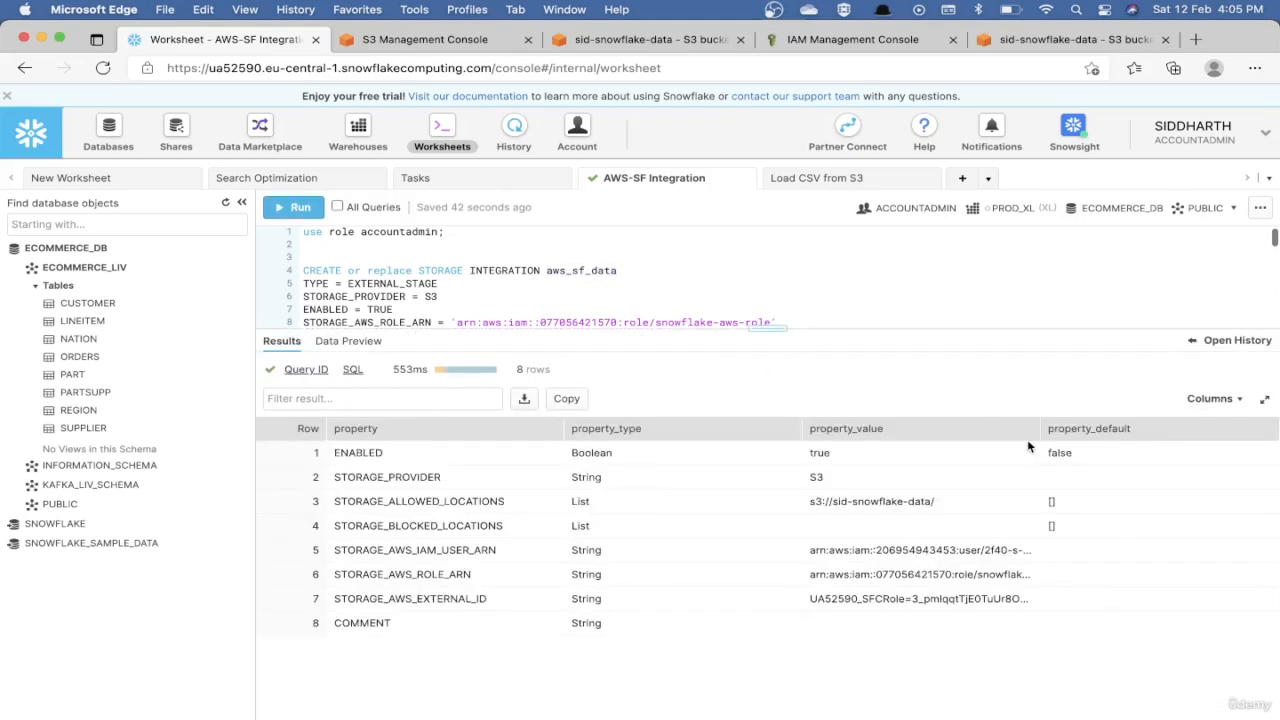
pyautogui.moveTo(1040, 428); pyautogui.dragTo(1110, 428)
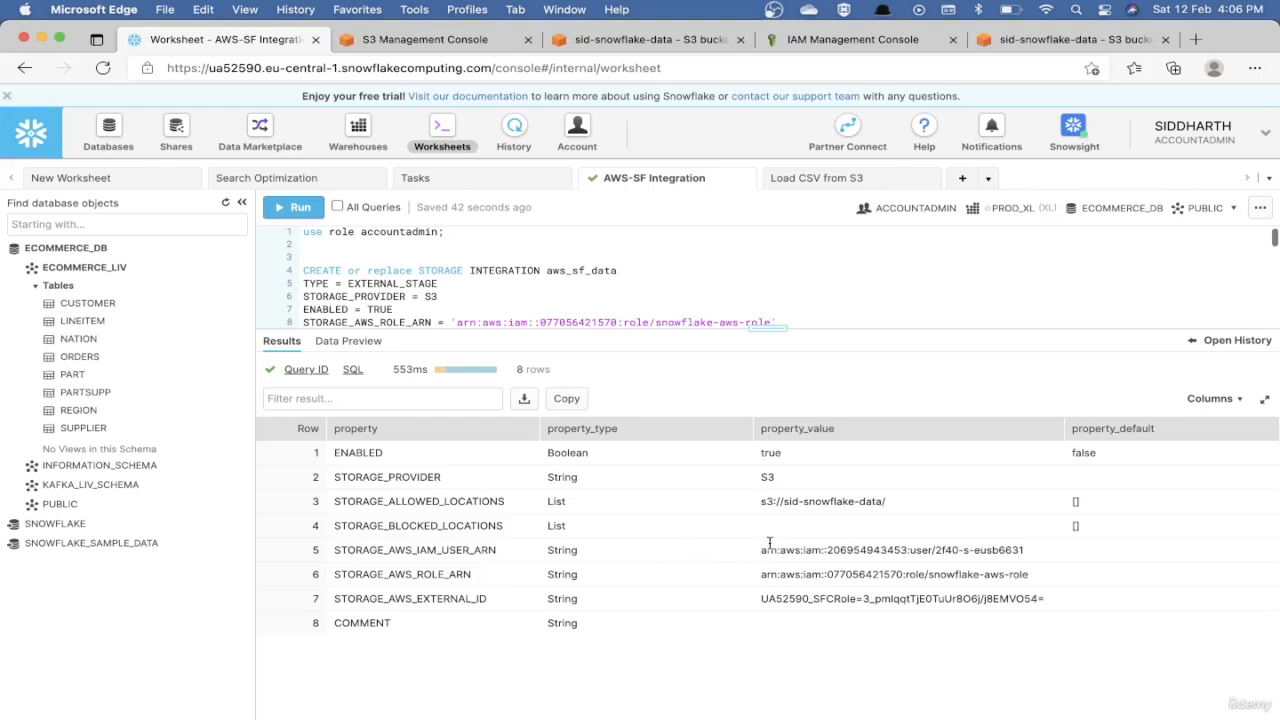
# - Copy the STORAGE_AWS_IAM_USER_ARN property value from the integration's description results
pyautogui.doubleClick(417, 552)
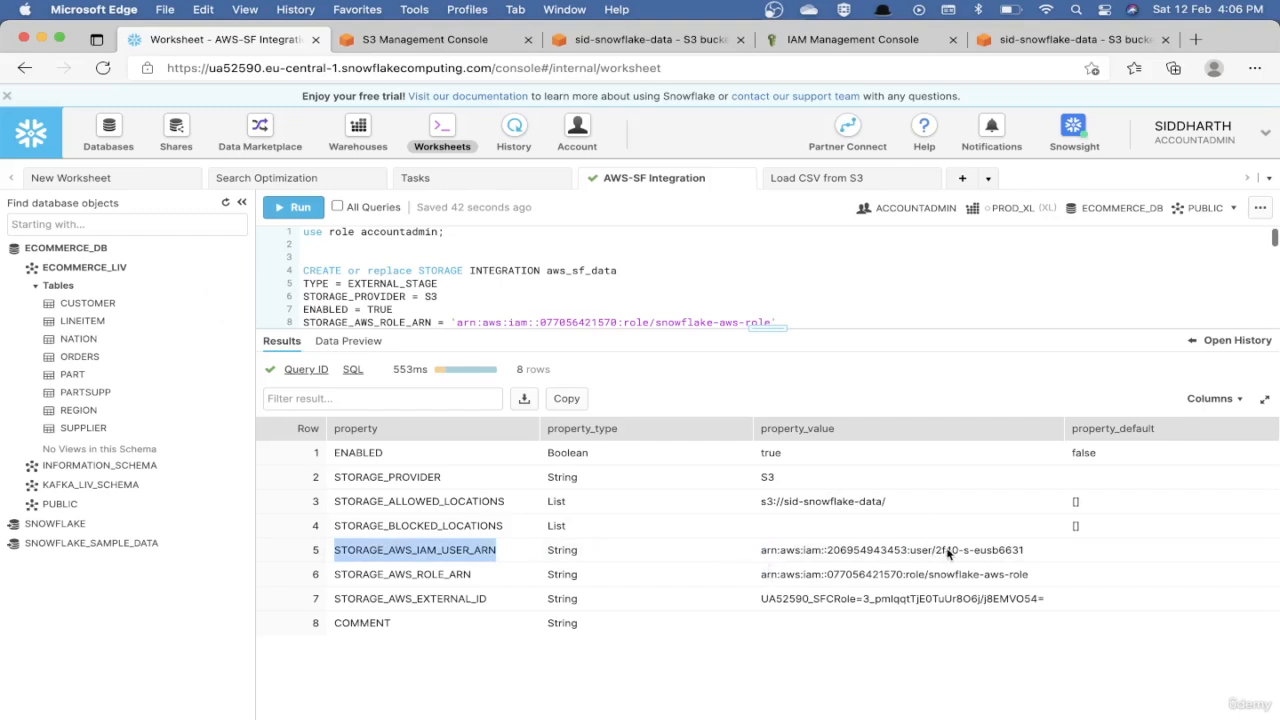
pyautogui.moveTo(759, 551); pyautogui.dragTo(1039, 556)
pyautogui.press('super+c')
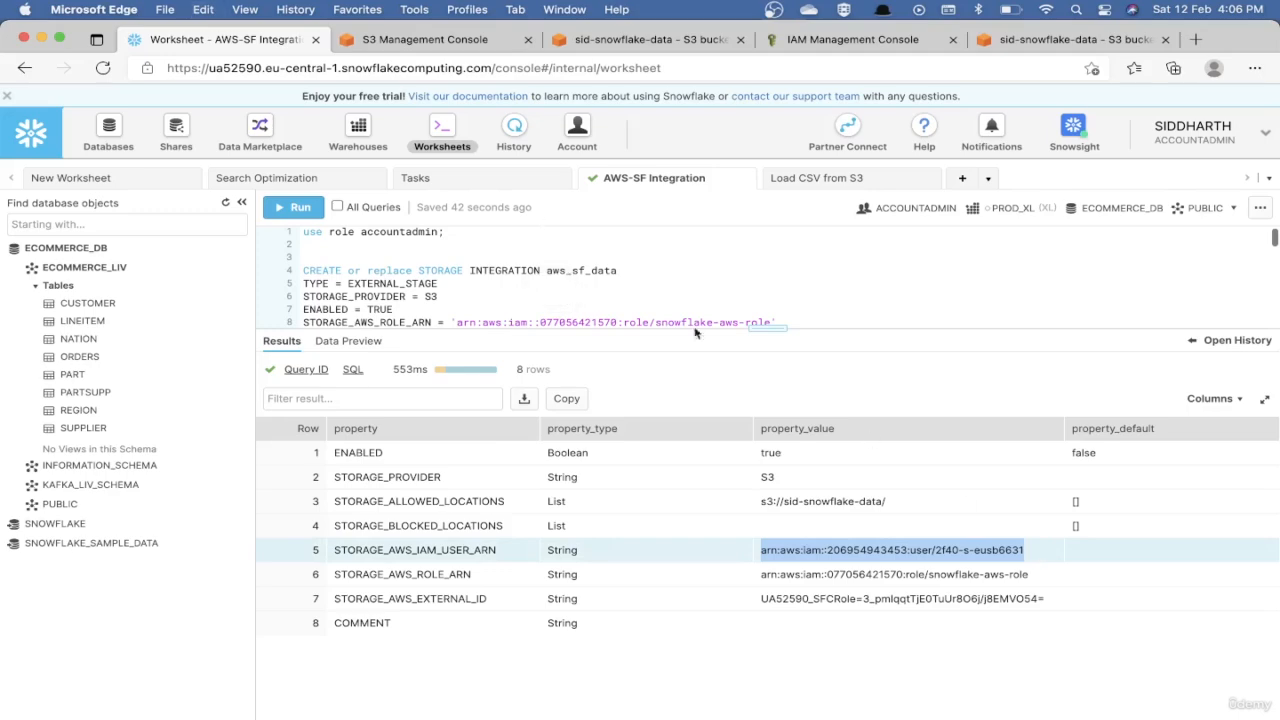
# - Return to snowflake-aws-role in the IAM console and display its trust relationships
pyautogui.click(802, 40)
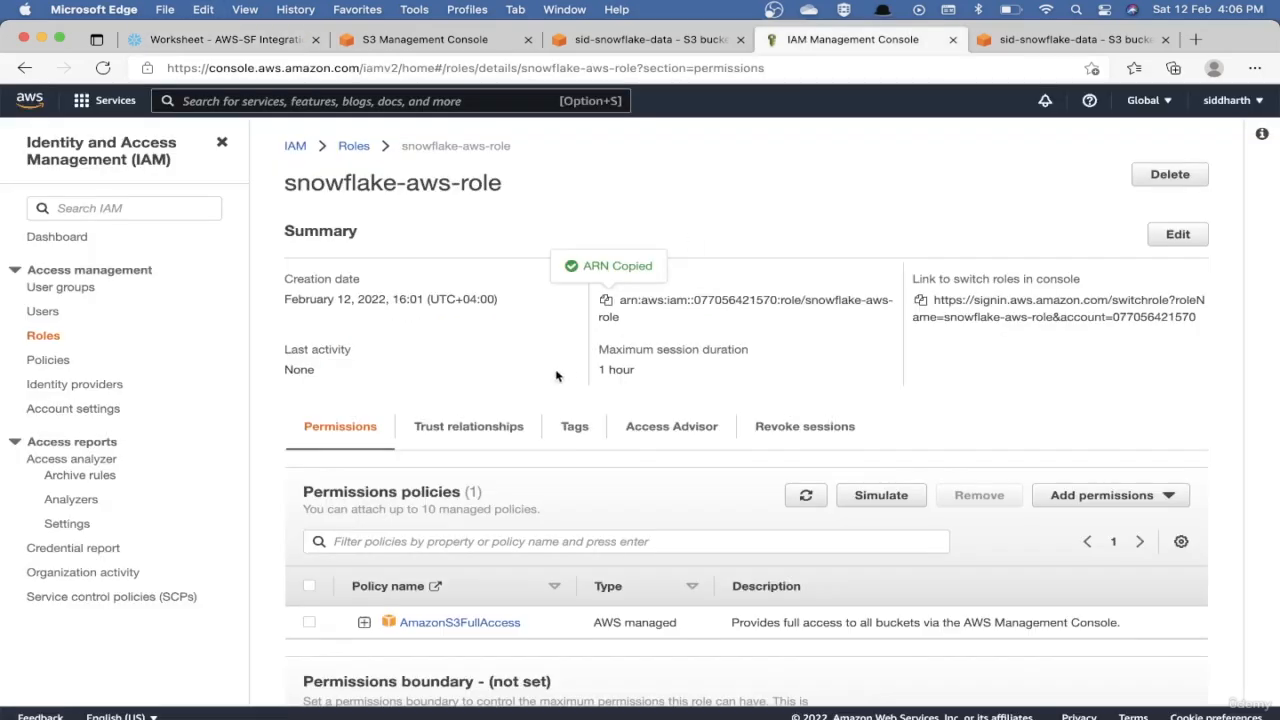
pyautogui.scroll(-3, 553, 376)
pyautogui.scroll(-3, 553, 376)
pyautogui.scroll(5, 551, 371)
pyautogui.scroll(-3, 955, 548)
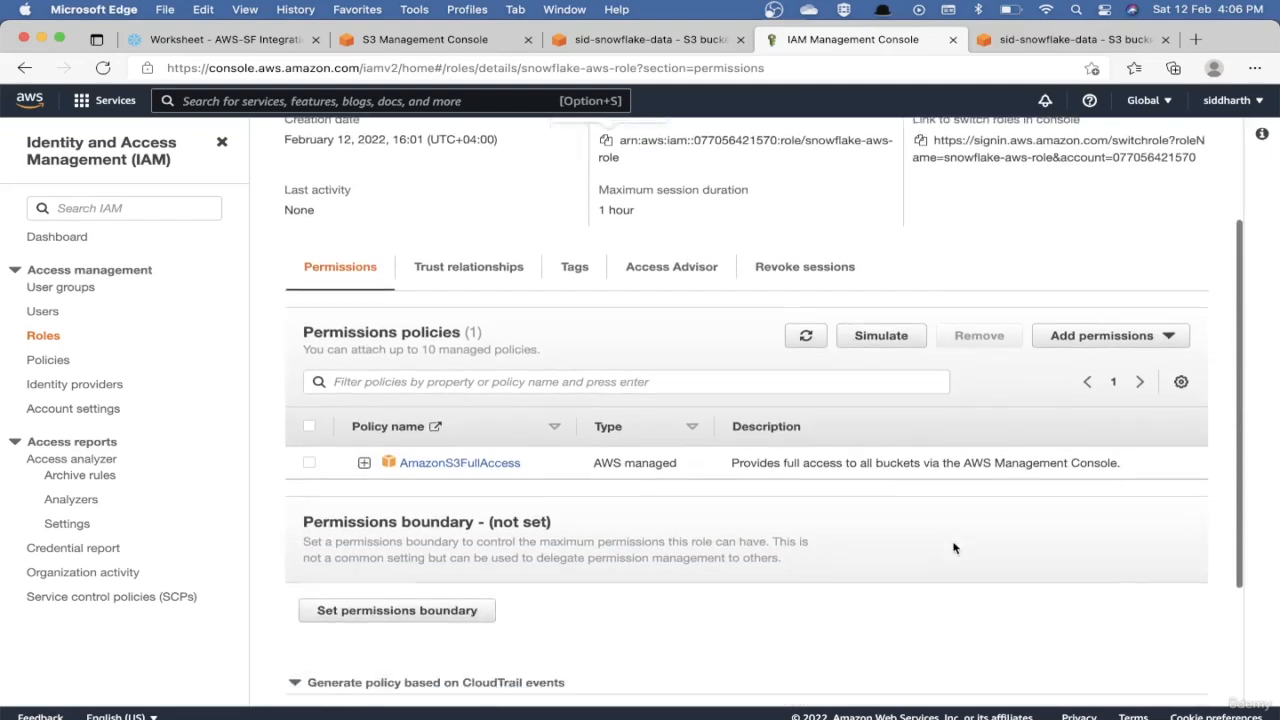
pyautogui.scroll(3, 955, 548)
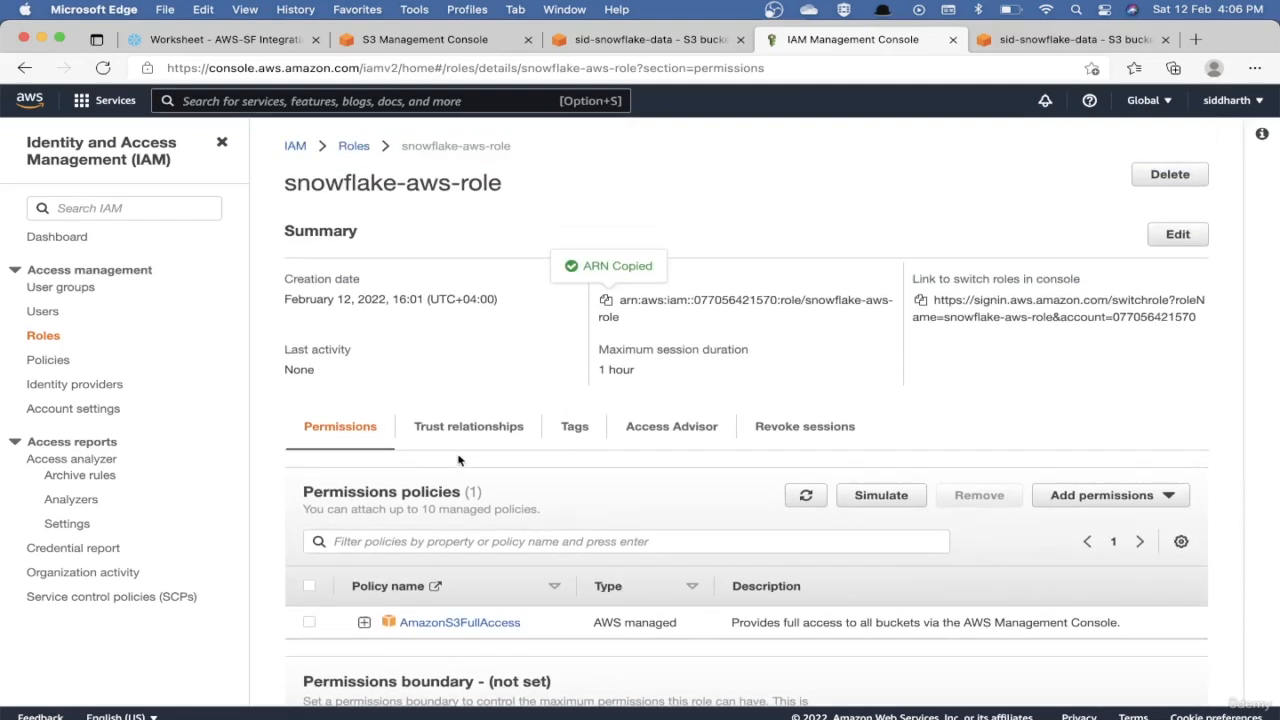
pyautogui.click(460, 428)
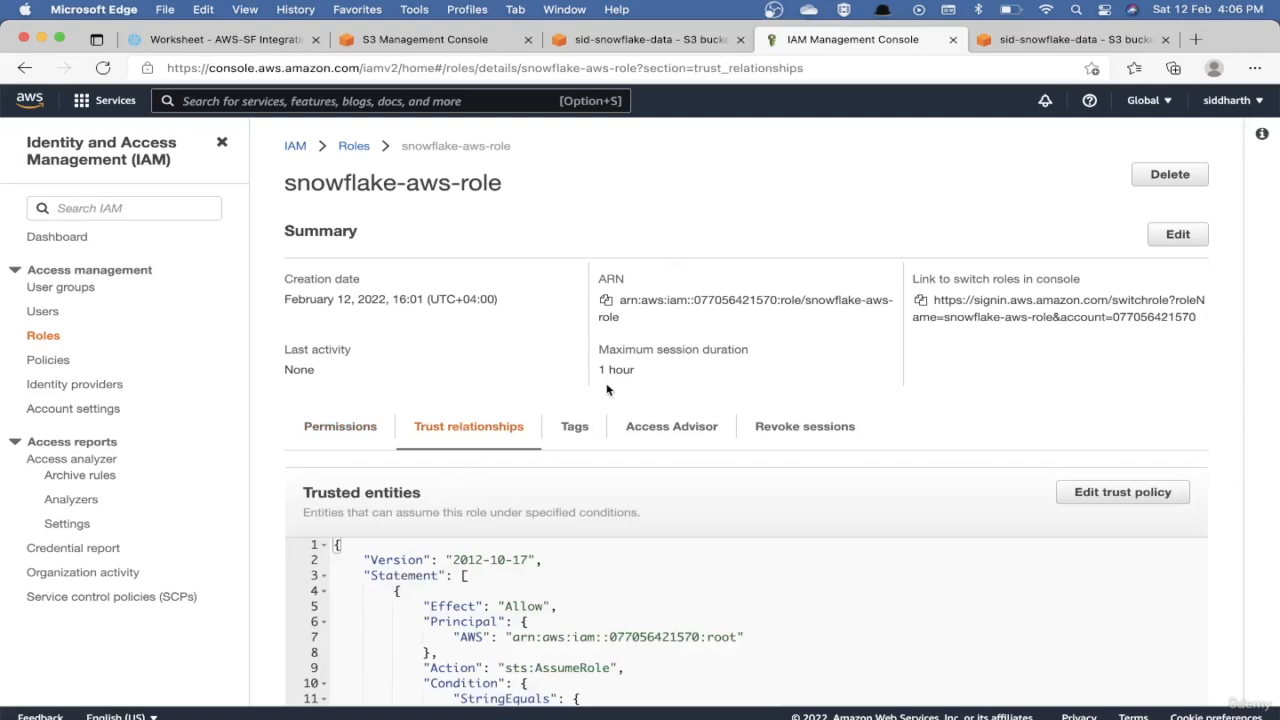
# - Open the role's trust policy for editing and replace the Principal "AWS" value with the copied STORAGE_AWS_IAM_USER_ARN from Snowflake
pyautogui.scroll(-1, 607, 390)
pyautogui.scroll(-1, 607, 390)
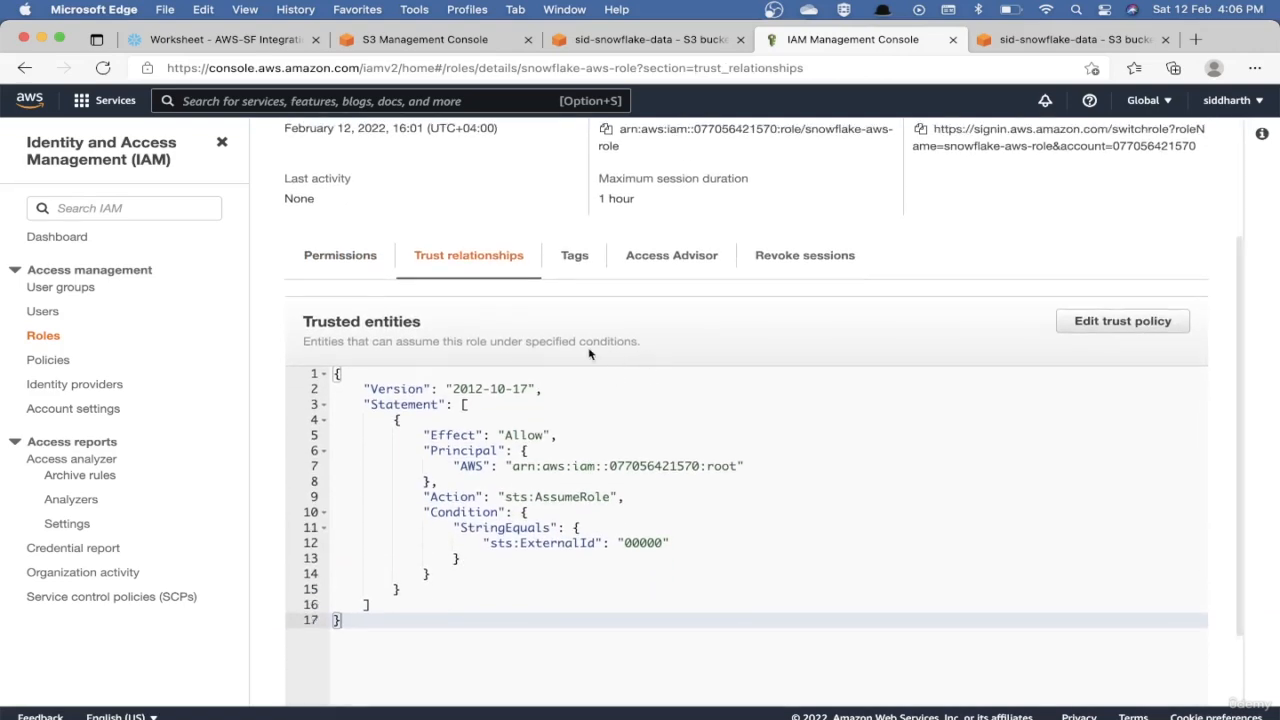
pyautogui.click(1107, 323)
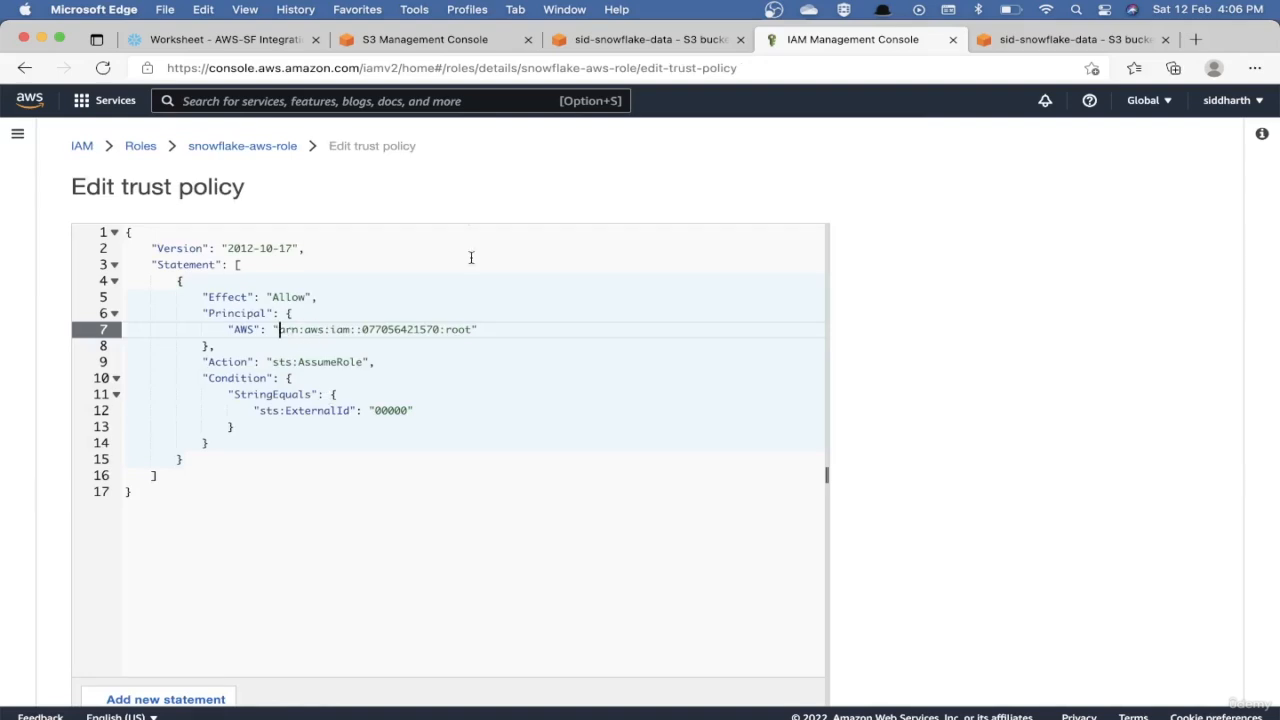
pyautogui.click(231, 45)
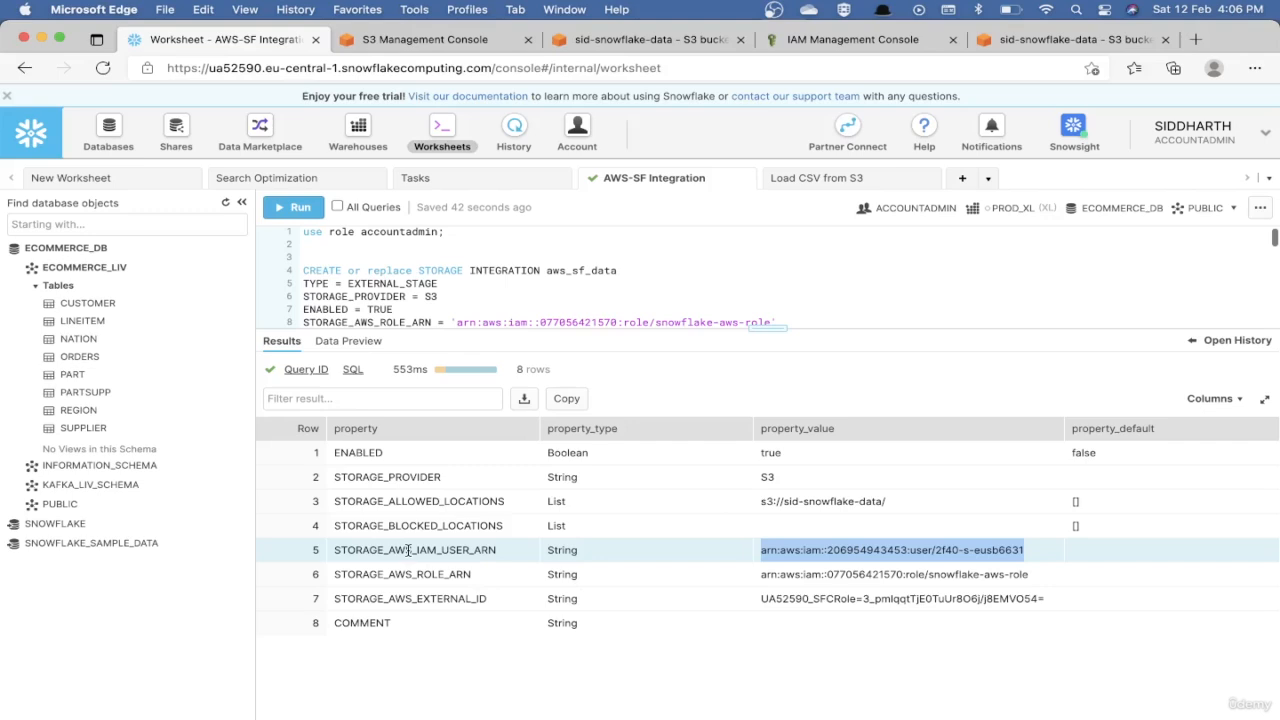
pyautogui.click(806, 40)
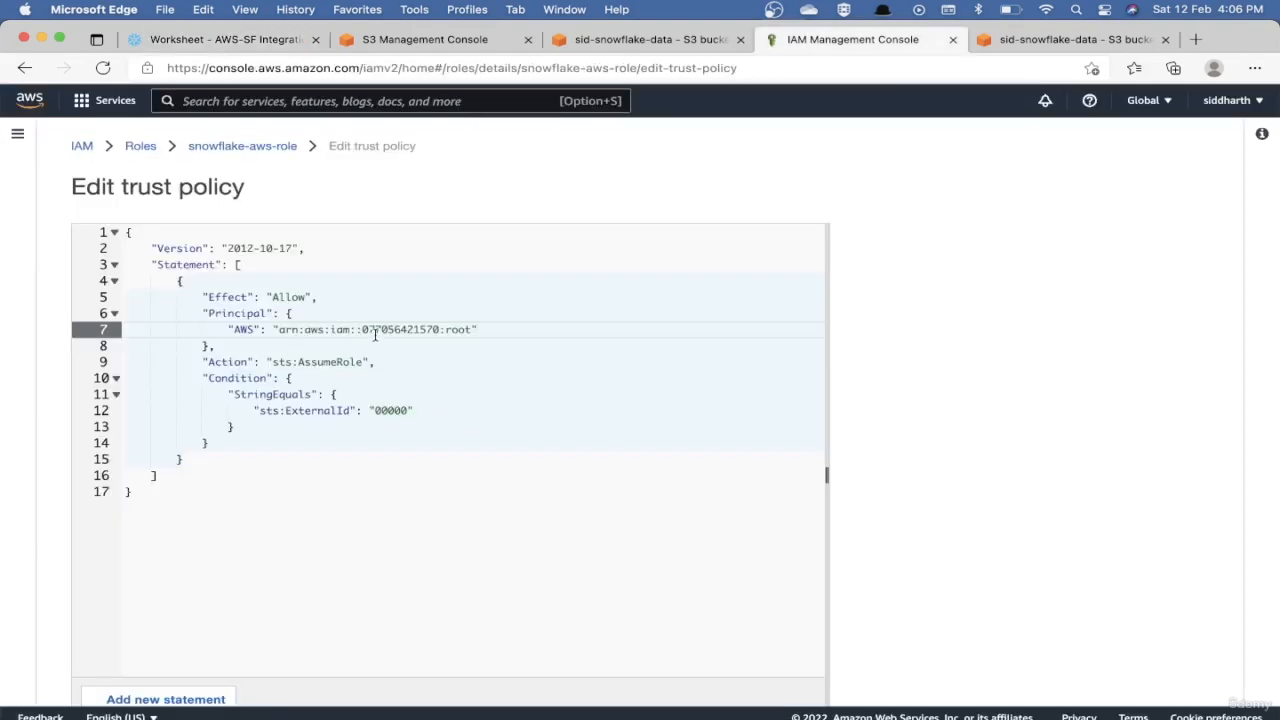
pyautogui.keyDown('shift'); pyautogui.click(476, 331); pyautogui.keyUp('shift')
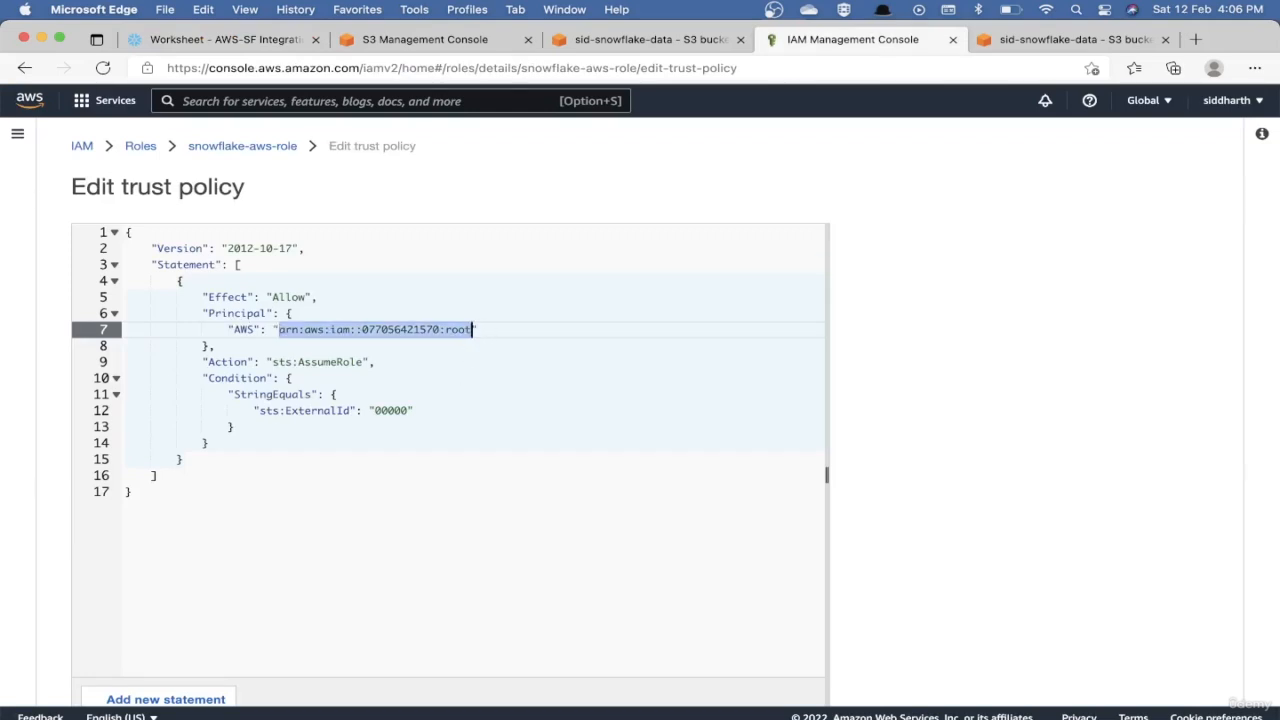
pyautogui.press('BackSpace')
pyautogui.press('super+v')
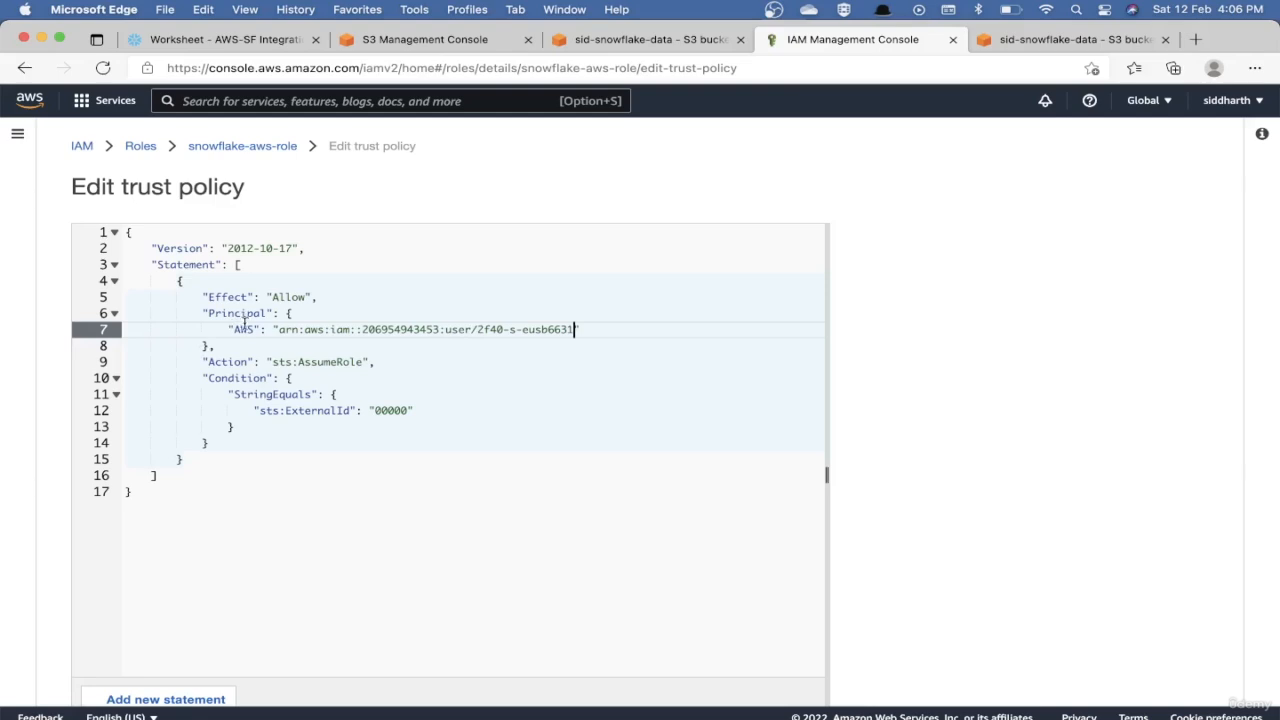
# - Copy the STORAGE_AWS_EXTERNAL_ID value from the Snowflake integration description and replace the 00000 sts:ExternalId value in the trust policy with it
pyautogui.doubleClick(379, 411)
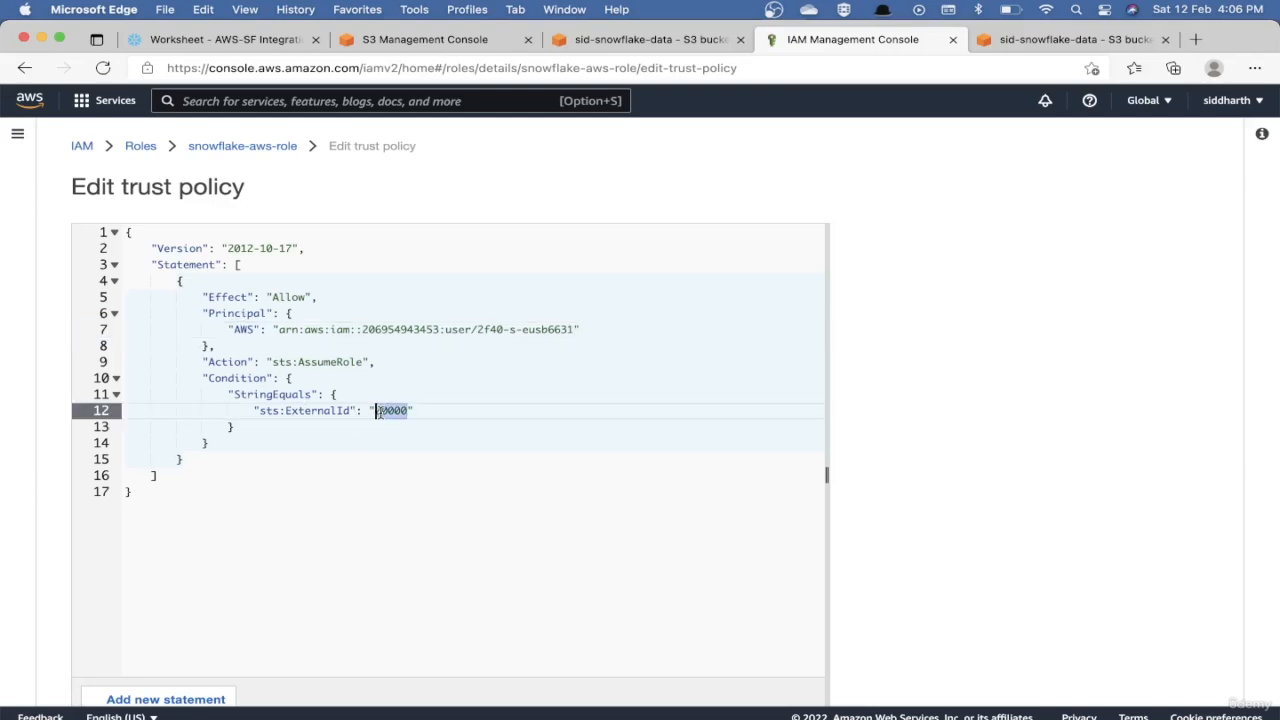
pyautogui.click(219, 44)
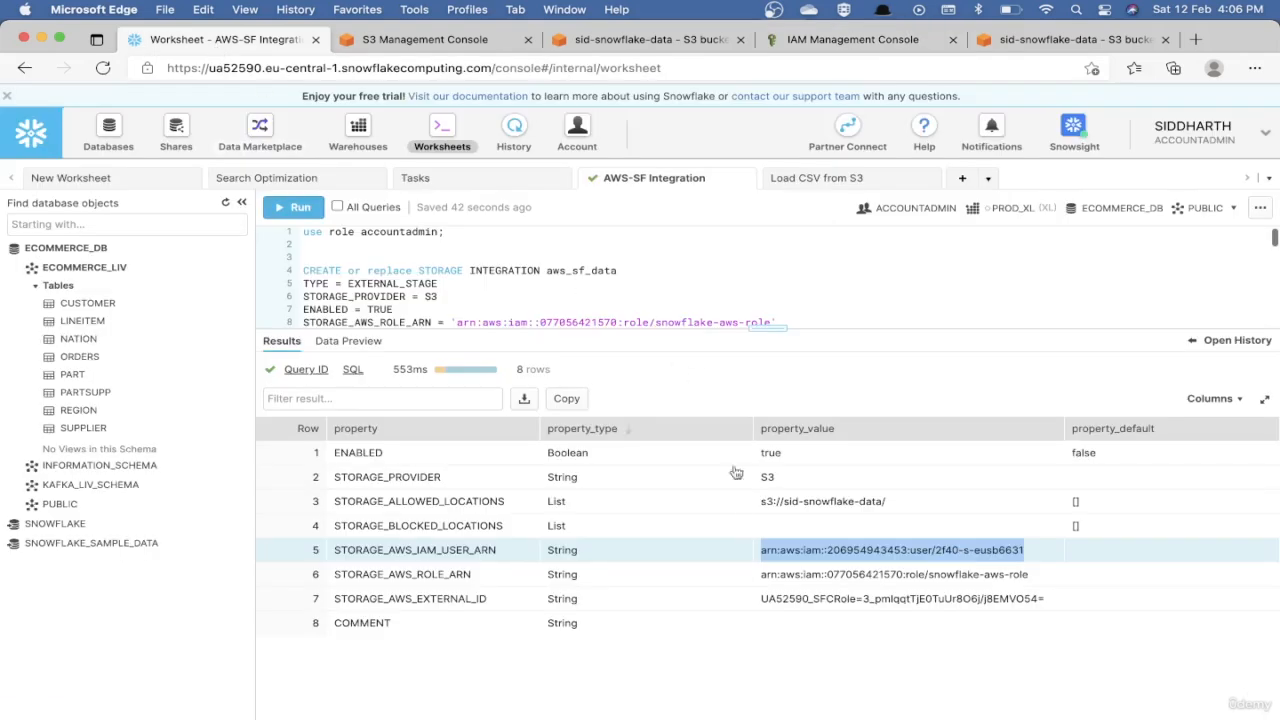
pyautogui.moveTo(760, 598); pyautogui.dragTo(1048, 599)
pyautogui.press('super+c')
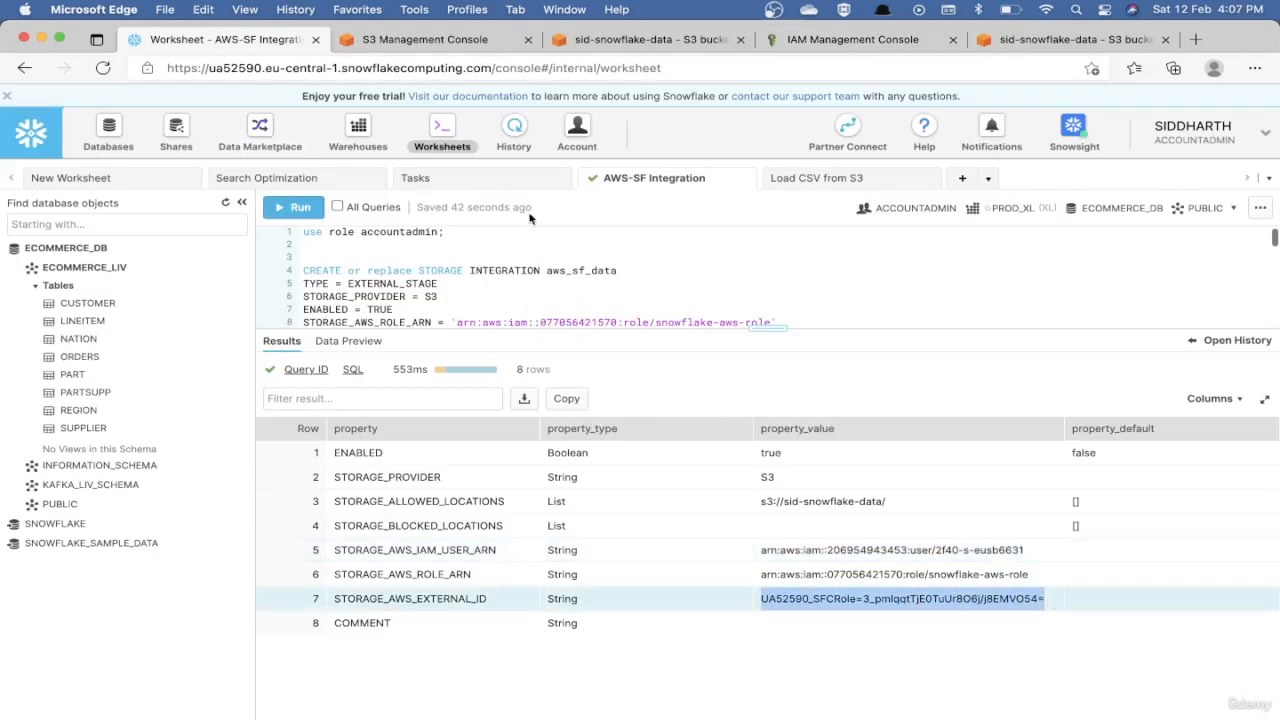
pyautogui.click(780, 41)
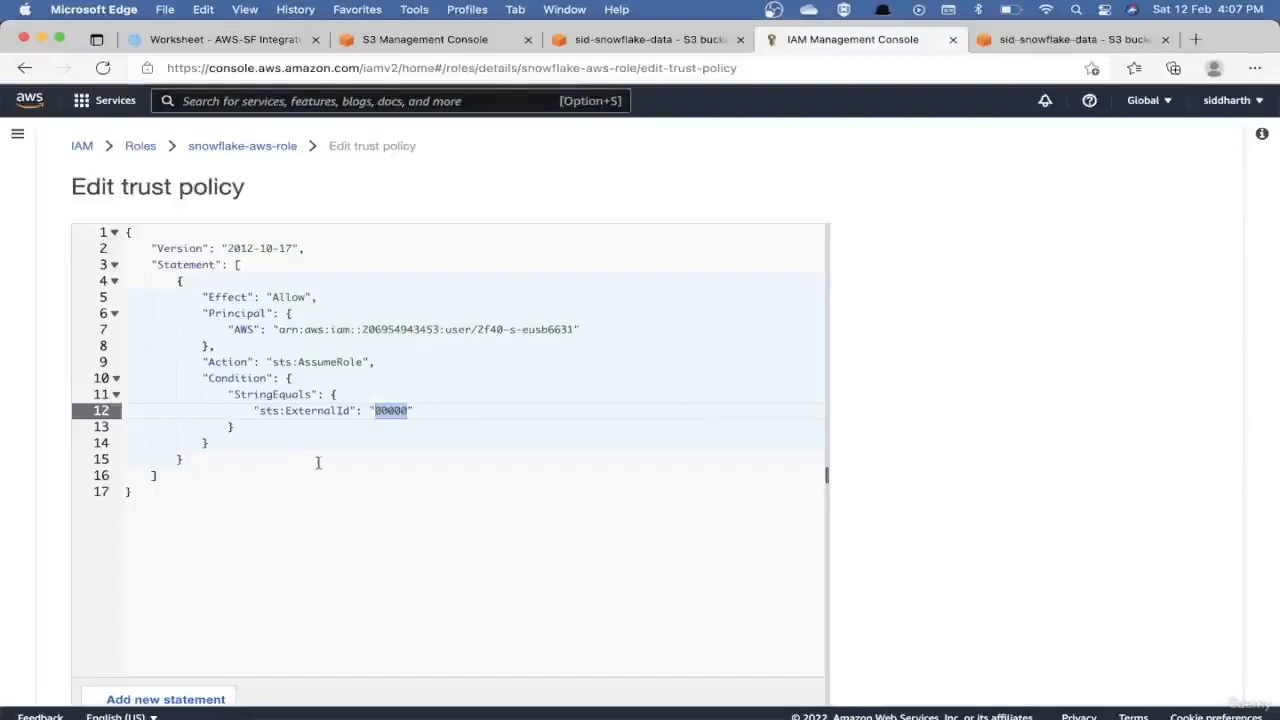
pyautogui.press('super+v')
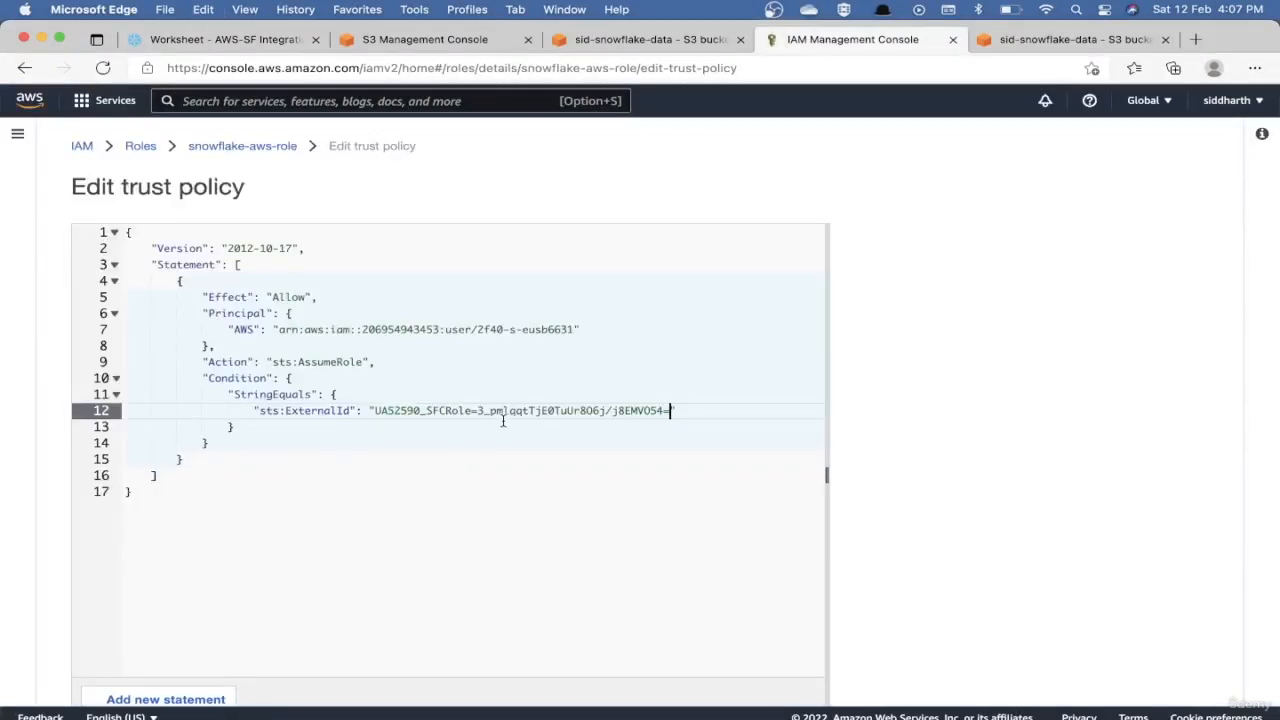
# - Save the edited trust policy of snowflake-aws-role and review its trusted entities JSON
pyautogui.scroll(-1, 584, 471)
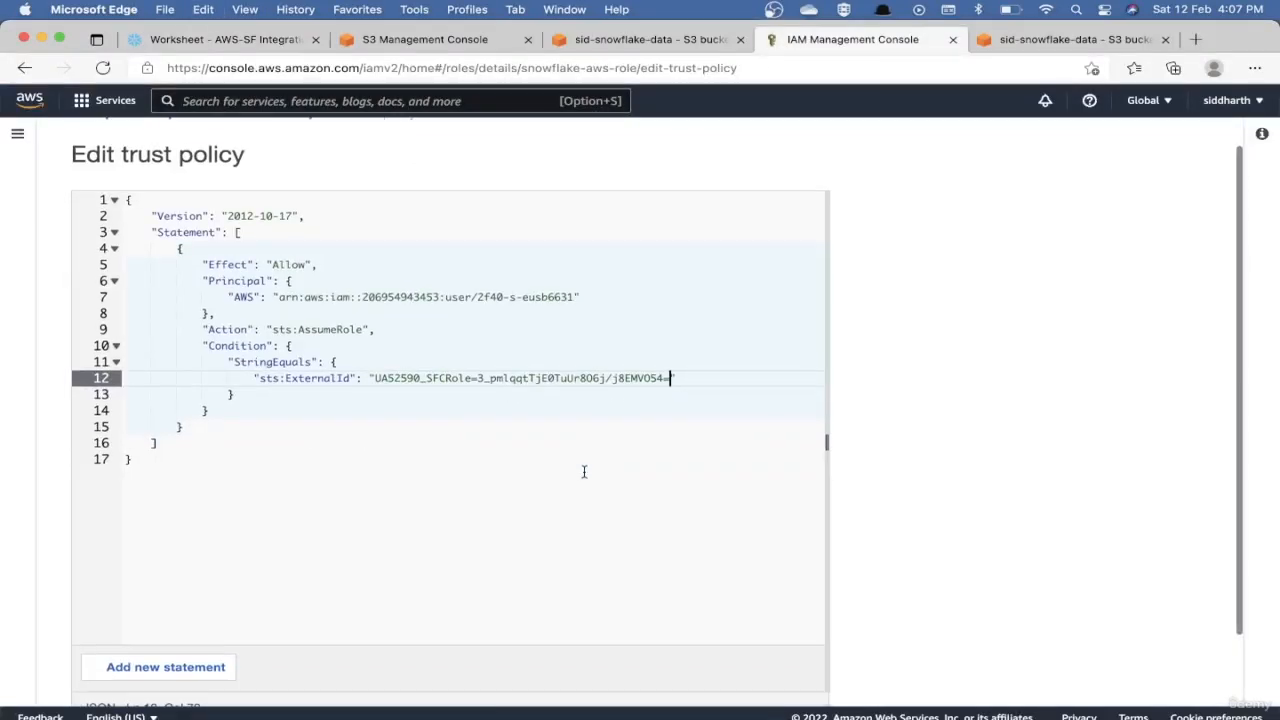
pyautogui.scroll(1, 584, 471)
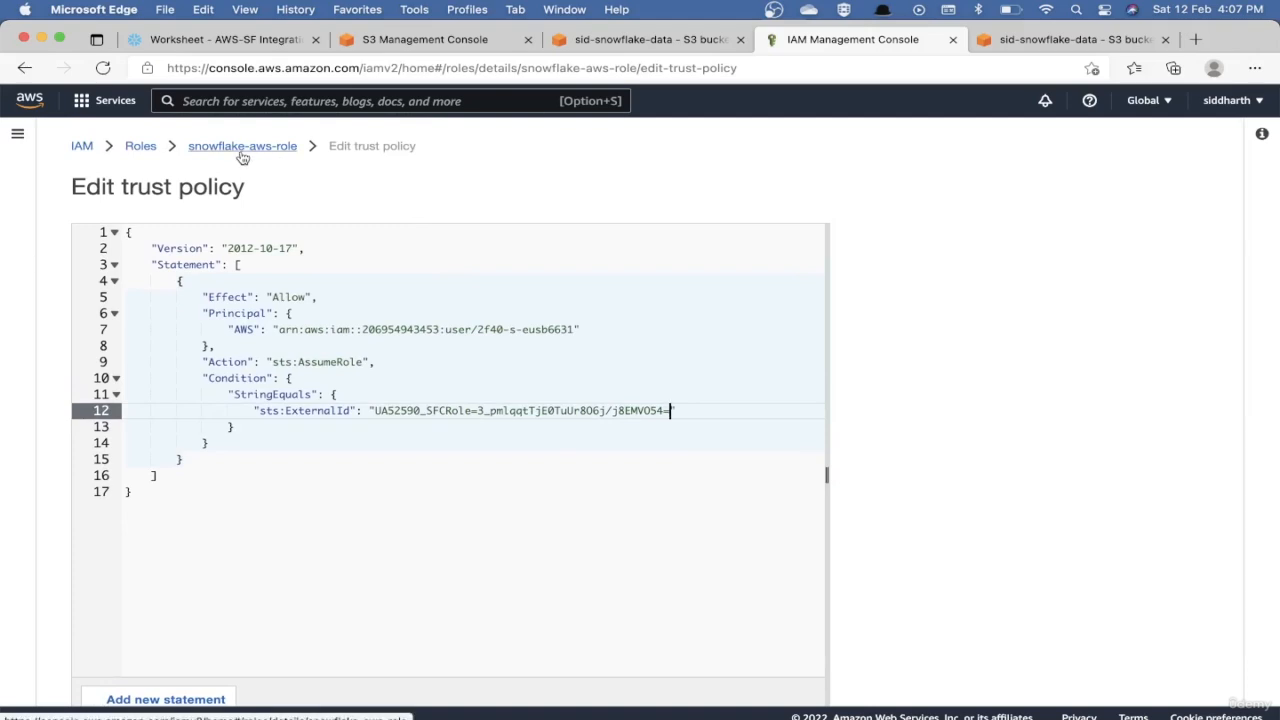
pyautogui.click(353, 380)
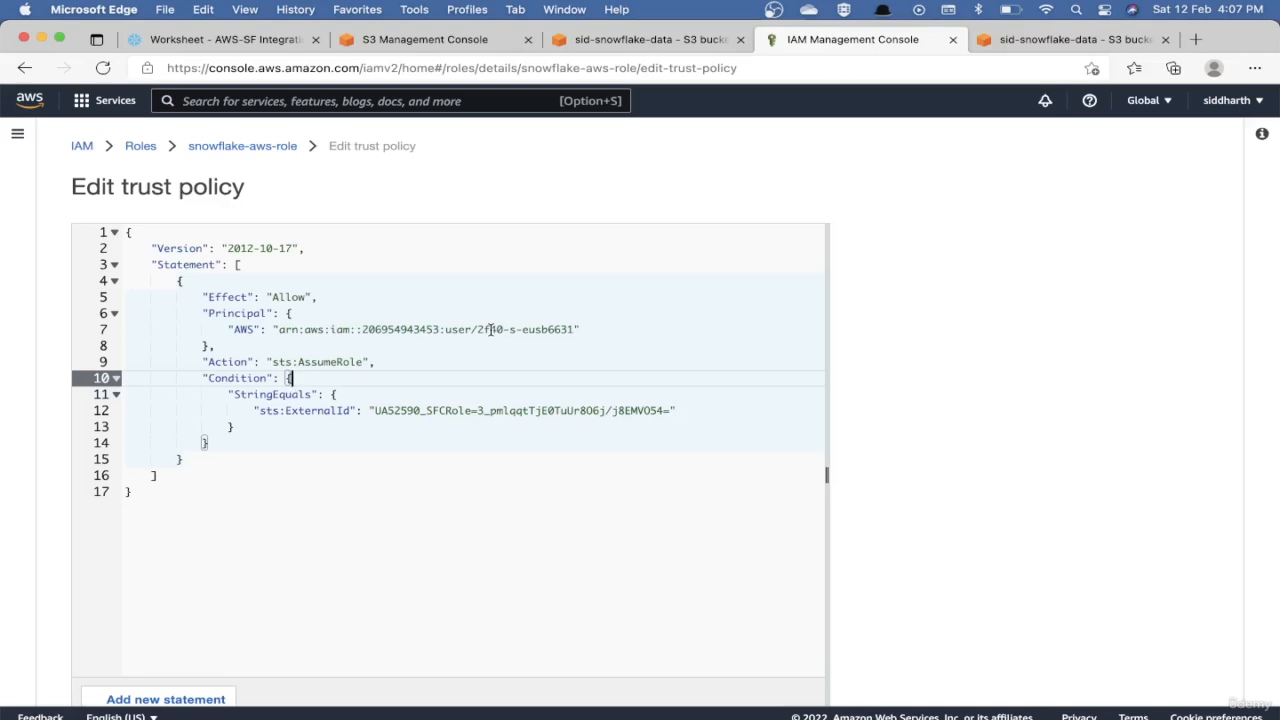
pyautogui.scroll(-3, 970, 450)
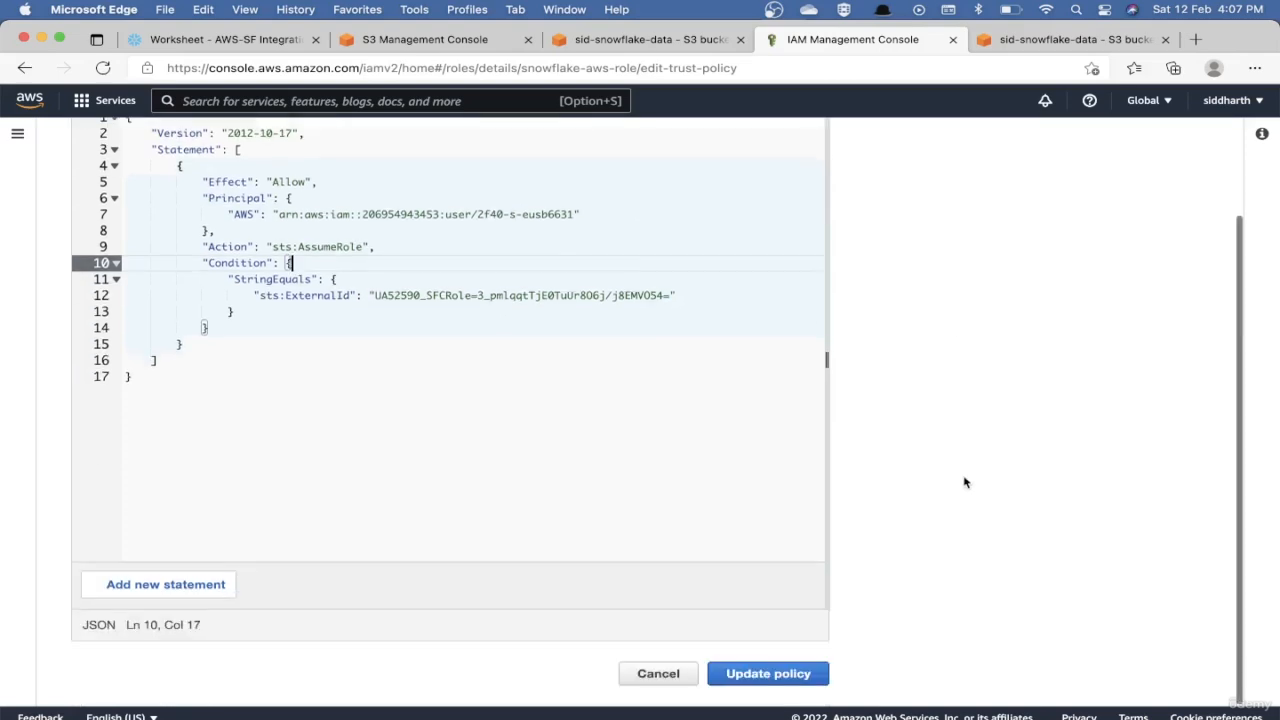
pyautogui.click(755, 674)
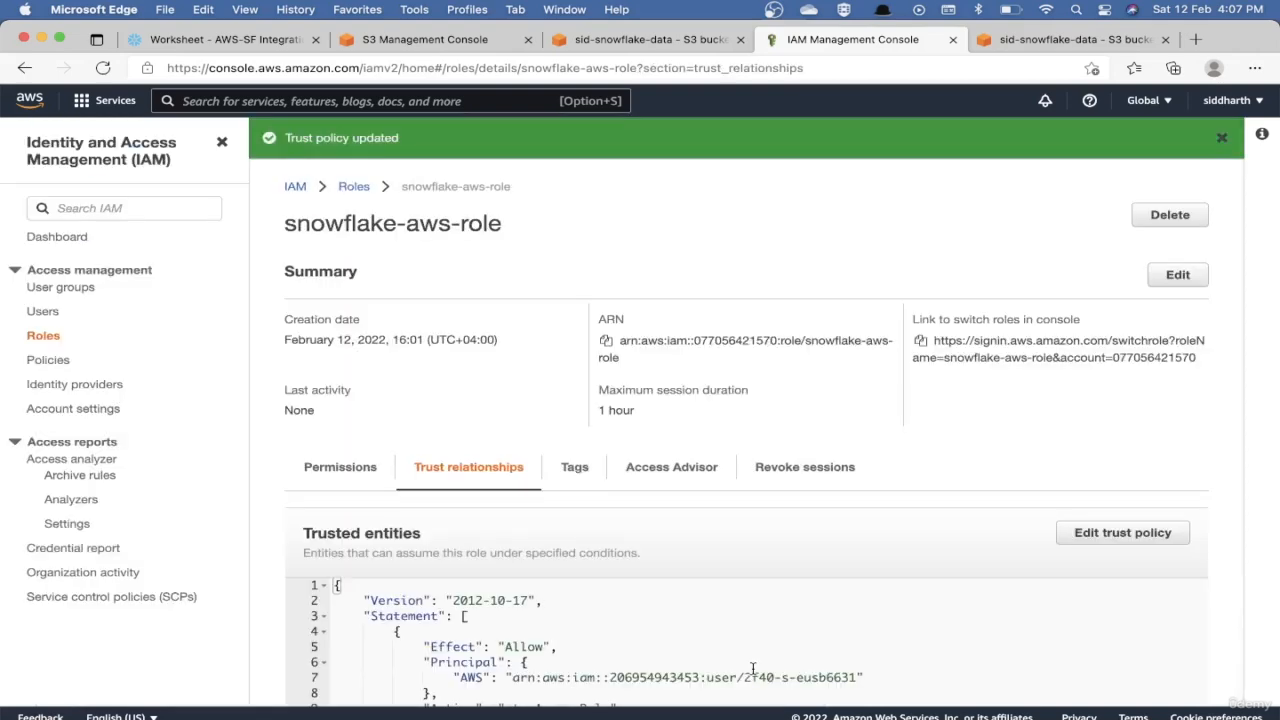
pyautogui.scroll(-5, 936, 400)
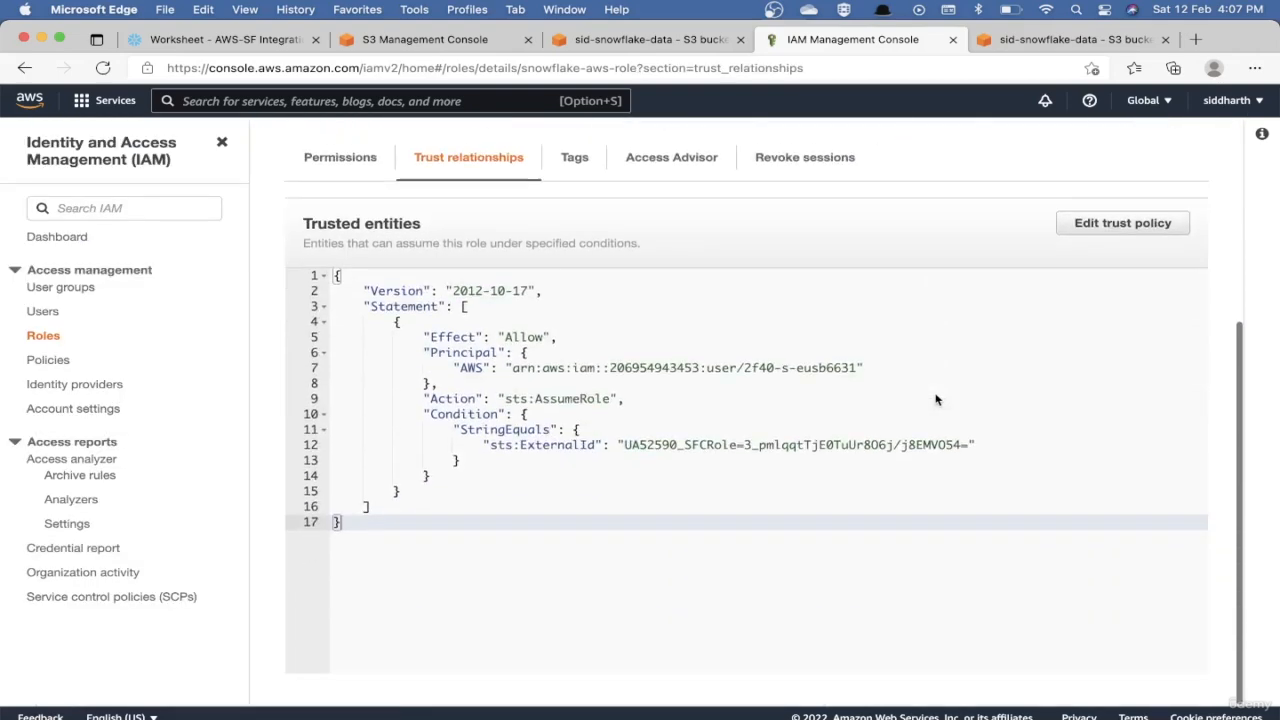